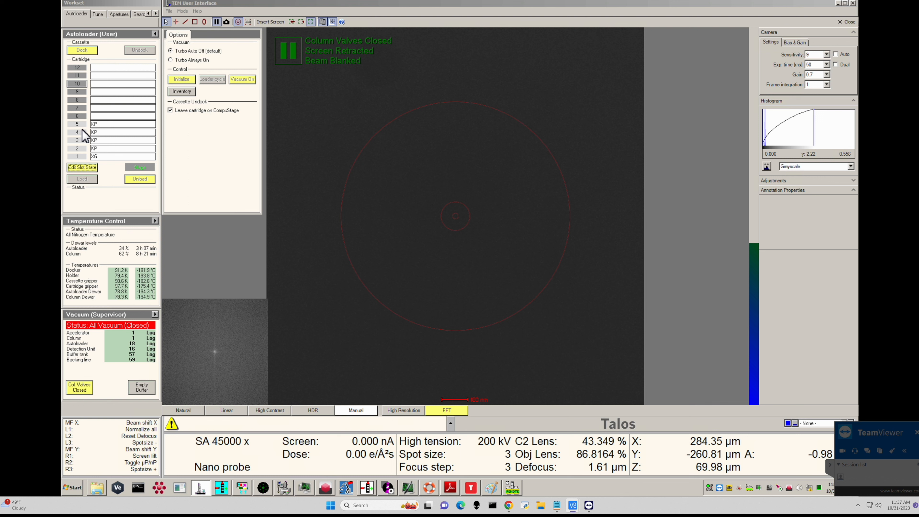
Inventory cassette slots 1 to 5 and label the cartridges in slots 2 to 5 as KP 1, KP2, KP3 and KP4.
{"action": "left_click_drag", "start_coordinate": [82, 127], "coordinate": [81, 151]}
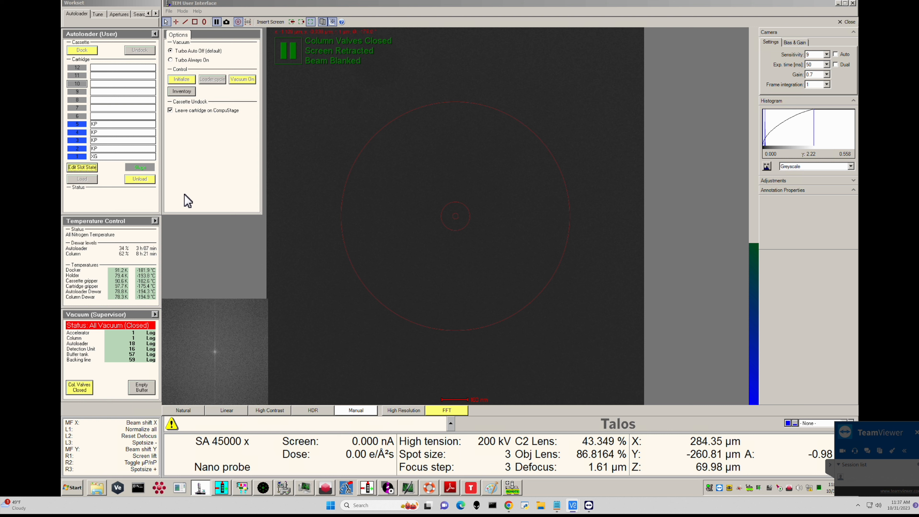
{"action": "left_click", "coordinate": [188, 90]}
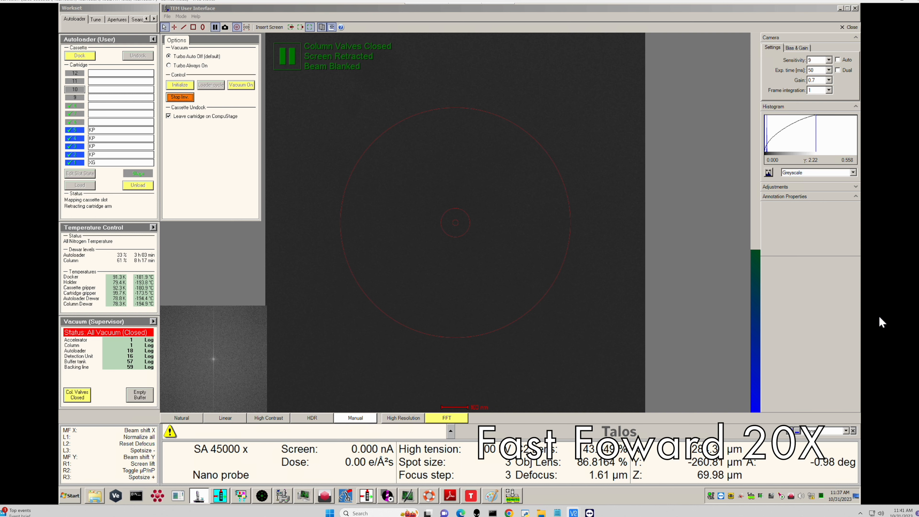
{"action": "left_click", "coordinate": [134, 155]}
{"action": "type", "text": "1"}
{"action": "left_click", "coordinate": [134, 147]}
{"action": "type", "text": "2"}
{"action": "left_click", "coordinate": [134, 139]}
{"action": "type", "text": "3"}
{"action": "left_click", "coordinate": [134, 130]}
{"action": "type", "text": "4"}
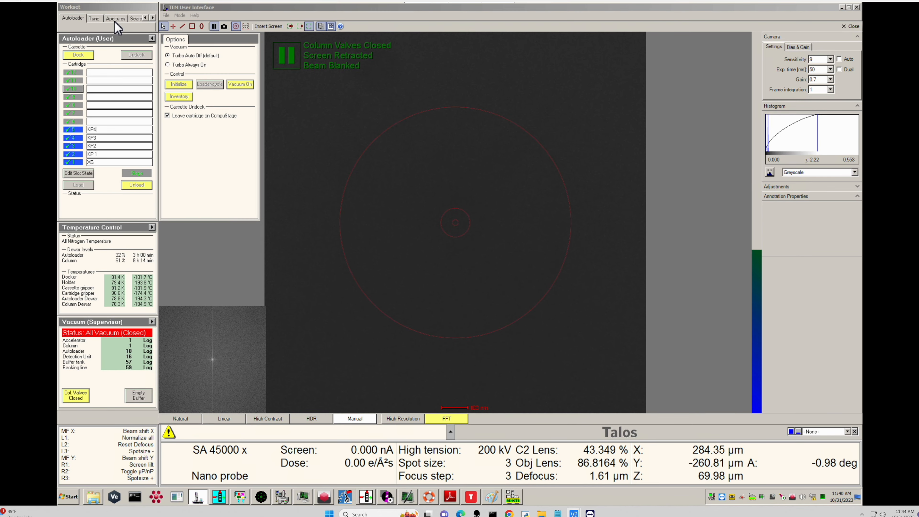
Examine the aperture settings and the CCD/TV camera, image and stigmator controls.
{"action": "left_click", "coordinate": [115, 19]}
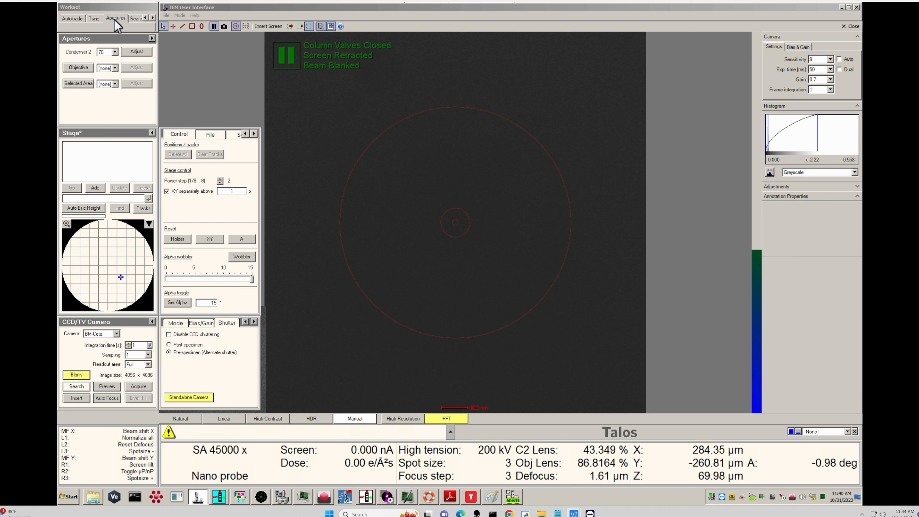
{"action": "left_click", "coordinate": [151, 38]}
{"action": "left_click", "coordinate": [151, 38]}
{"action": "left_click", "coordinate": [73, 18]}
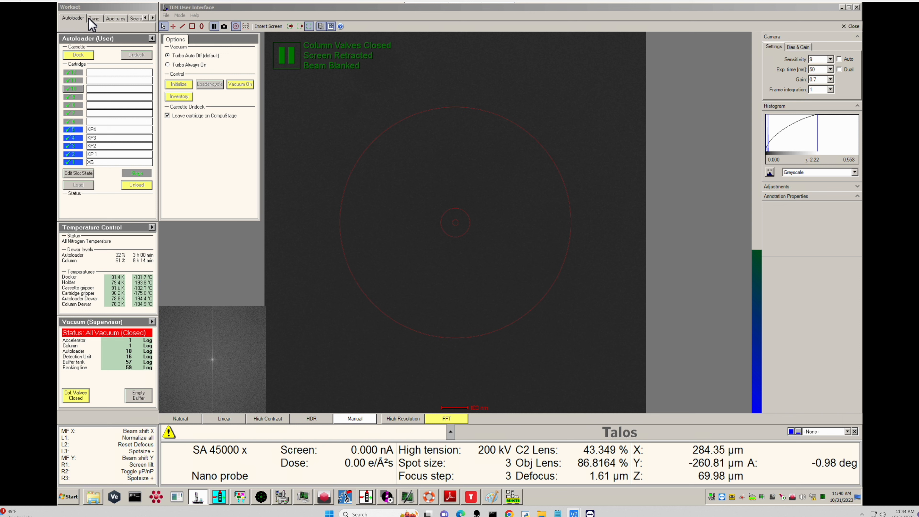
{"action": "left_click", "coordinate": [152, 18]}
{"action": "left_click", "coordinate": [152, 18]}
{"action": "left_click", "coordinate": [152, 17]}
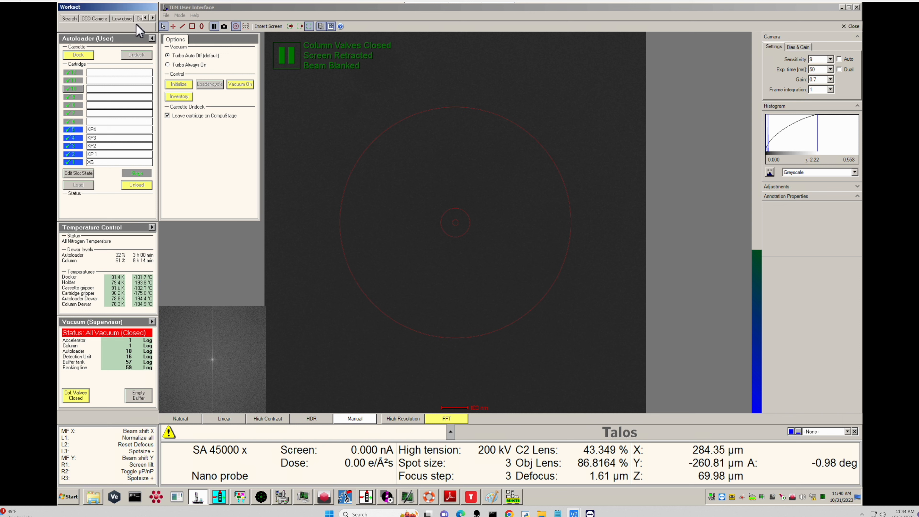
{"action": "left_click", "coordinate": [102, 21]}
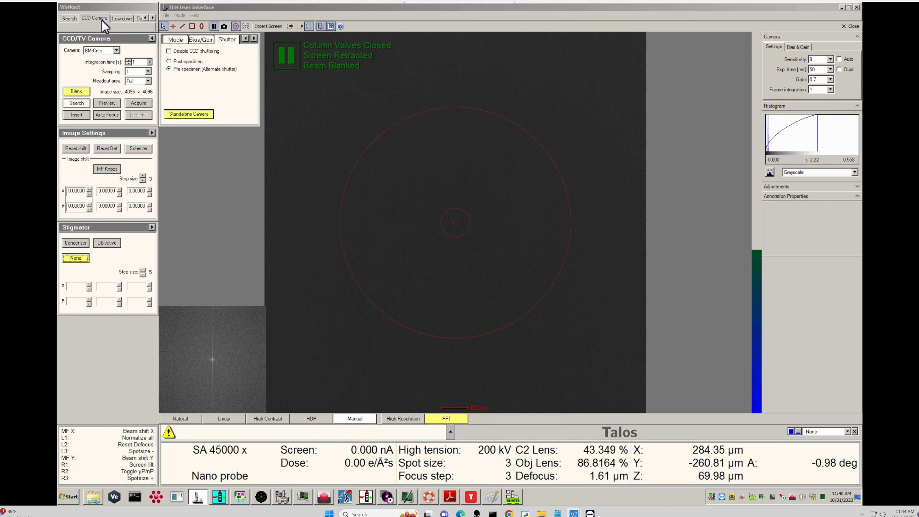
{"action": "left_click", "coordinate": [145, 18]}
{"action": "left_click", "coordinate": [145, 18]}
{"action": "left_click", "coordinate": [146, 18]}
{"action": "left_click", "coordinate": [145, 18]}
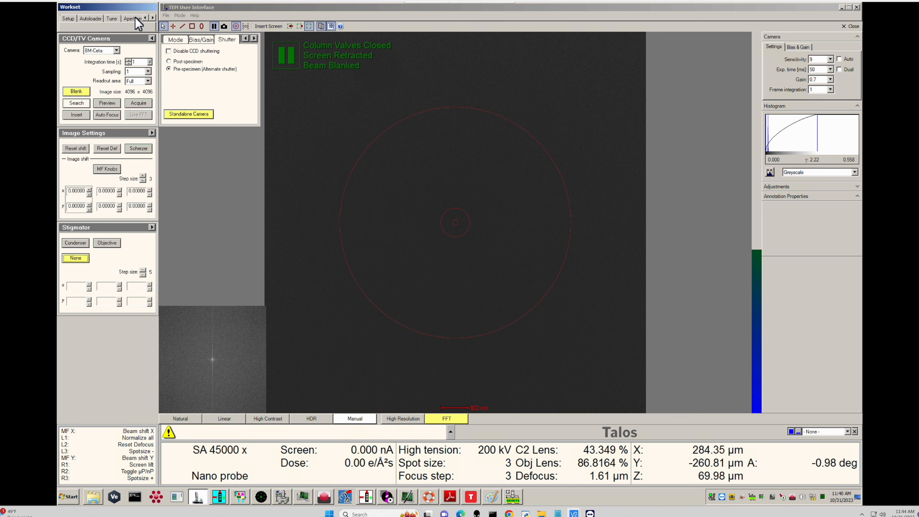
Open the column valves and display the Stage controls alongside the live image.
{"action": "left_click", "coordinate": [69, 19]}
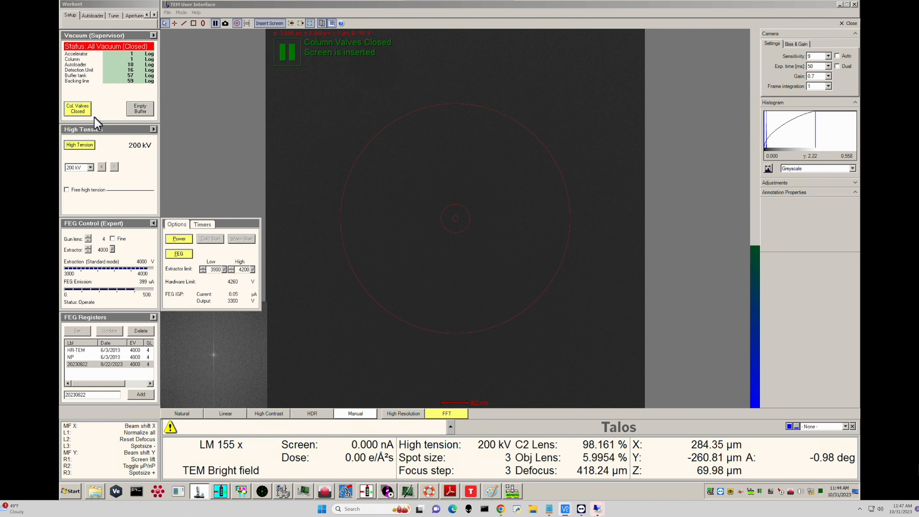
{"action": "left_click", "coordinate": [79, 109]}
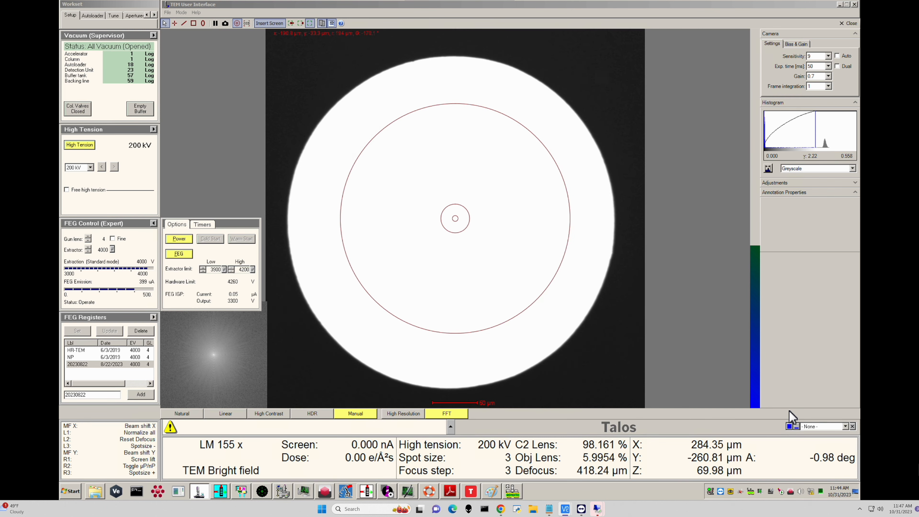
{"action": "left_click", "coordinate": [811, 426]}
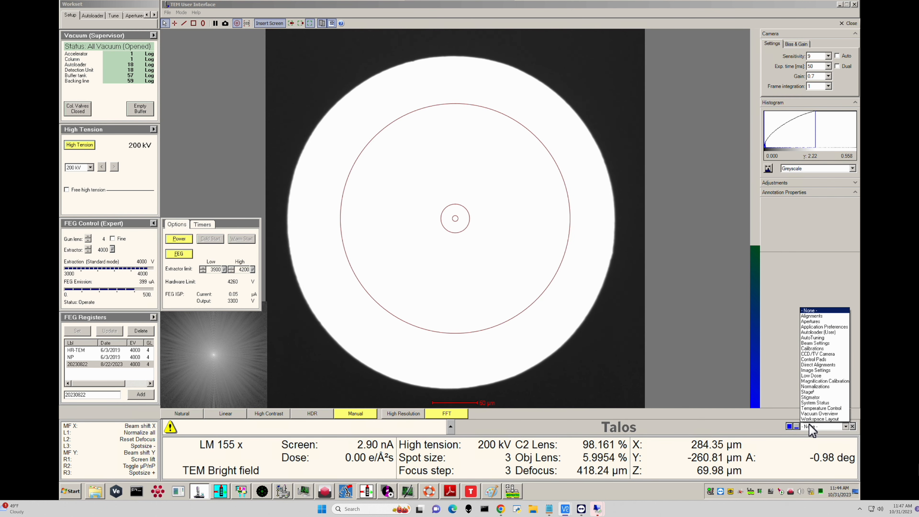
{"action": "left_click", "coordinate": [810, 392]}
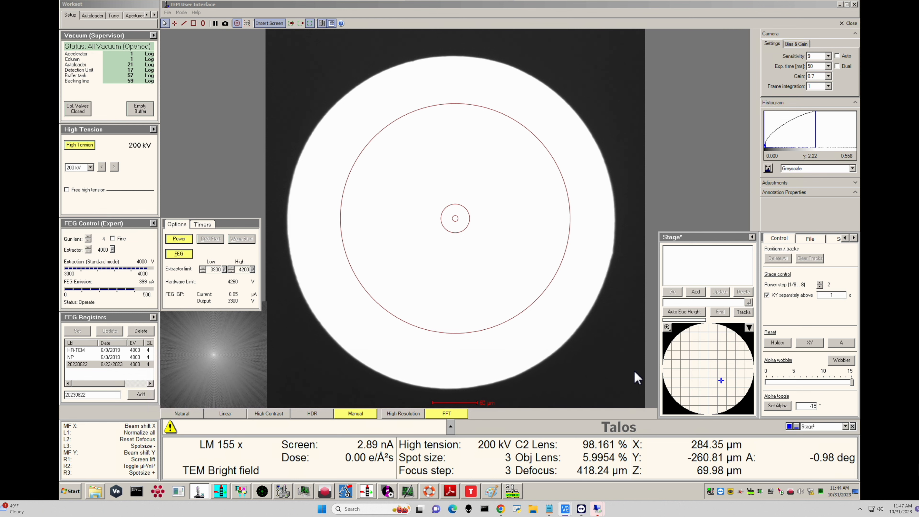
Close the column valves and load the KP 1 cartridge from slot 2 onto the stage.
{"action": "left_click", "coordinate": [85, 115]}
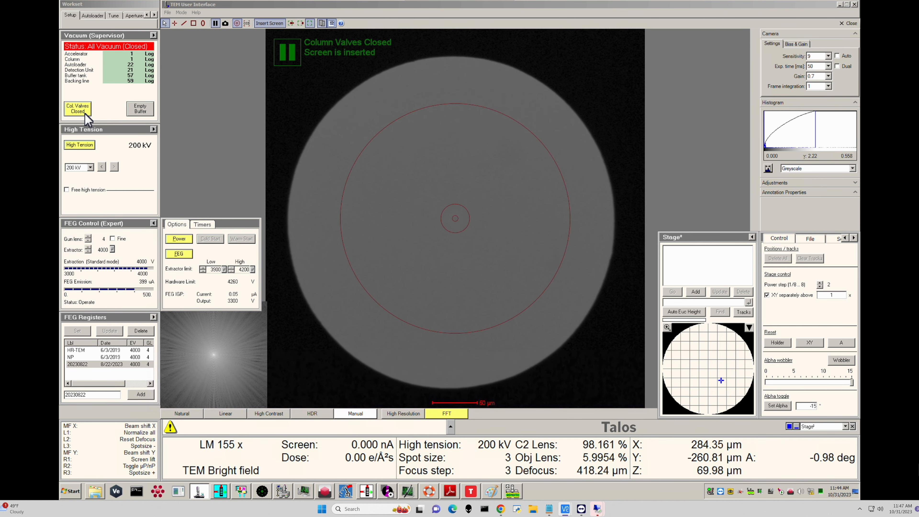
{"action": "left_click", "coordinate": [89, 17]}
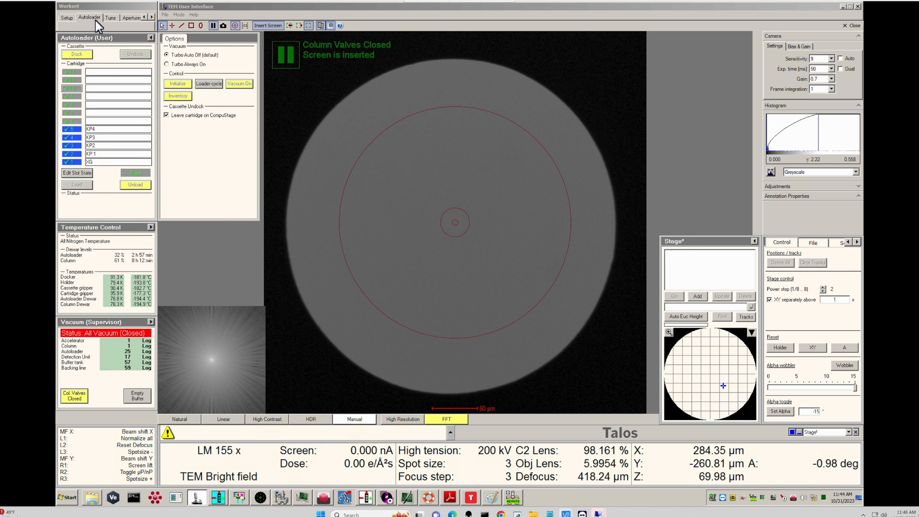
{"action": "left_click", "coordinate": [75, 156]}
{"action": "left_click", "coordinate": [78, 185]}
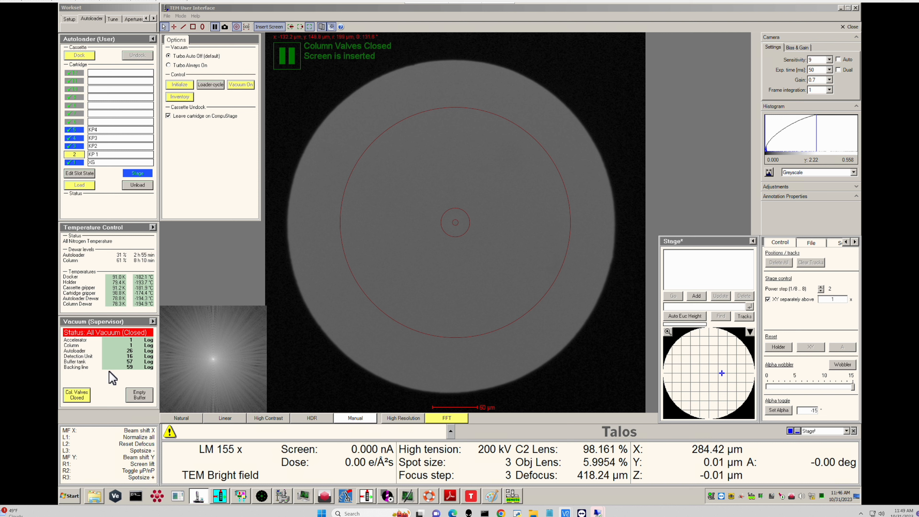
Open the column valves and show the live camera image with the Natural display setting.
{"action": "left_click", "coordinate": [77, 397]}
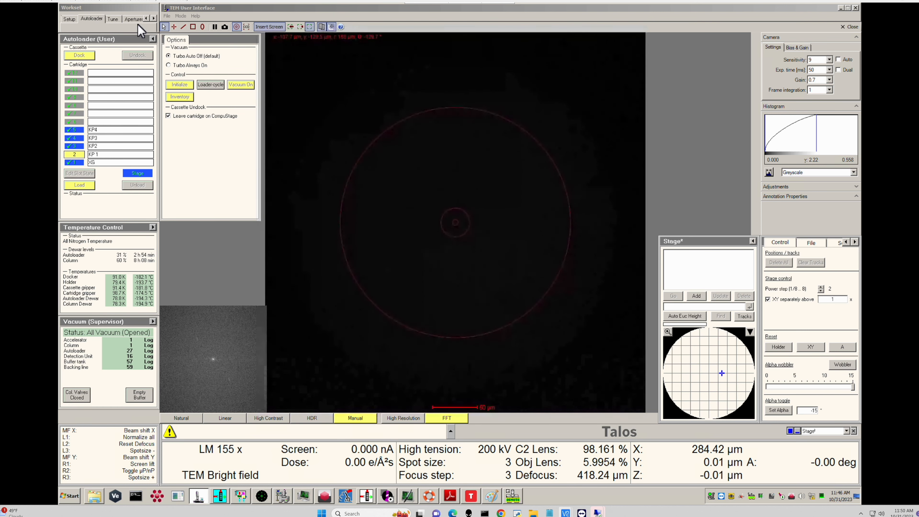
{"action": "left_click", "coordinate": [112, 19]}
{"action": "left_click", "coordinate": [192, 417]}
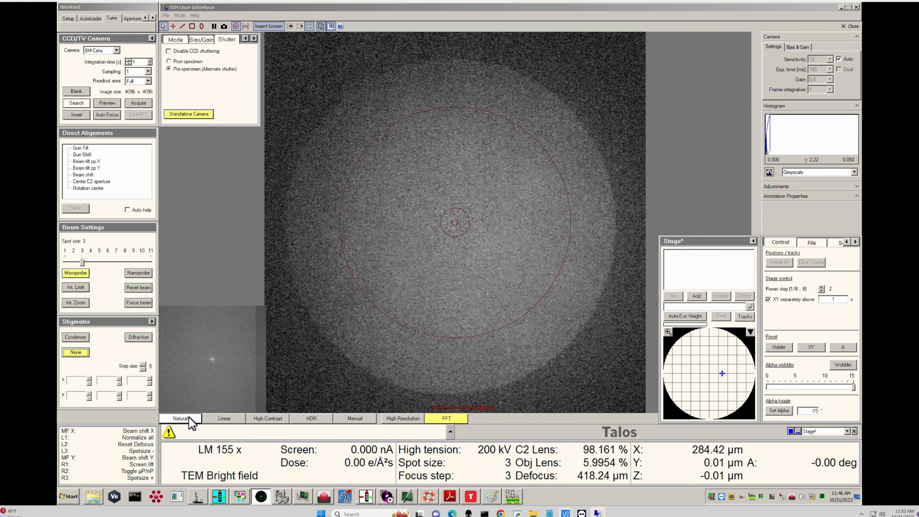
{"action": "left_click", "coordinate": [190, 418]}
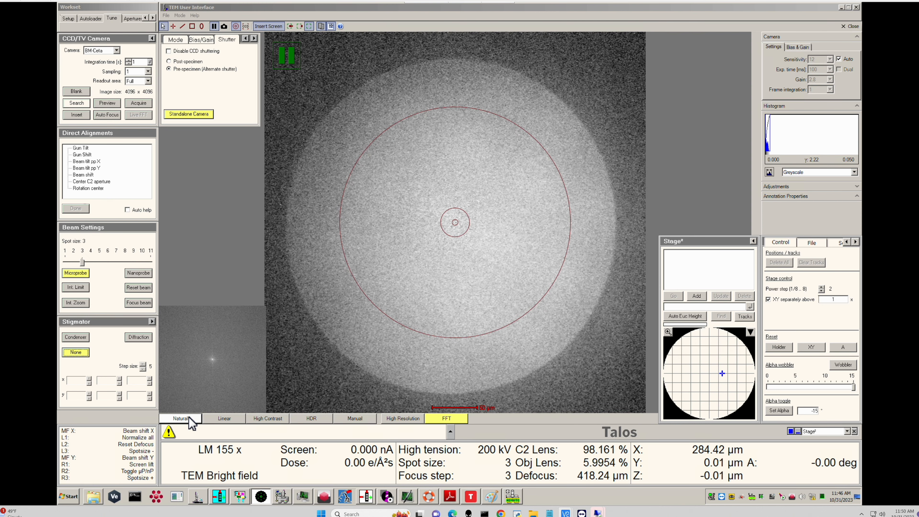
{"action": "left_click", "coordinate": [192, 420]}
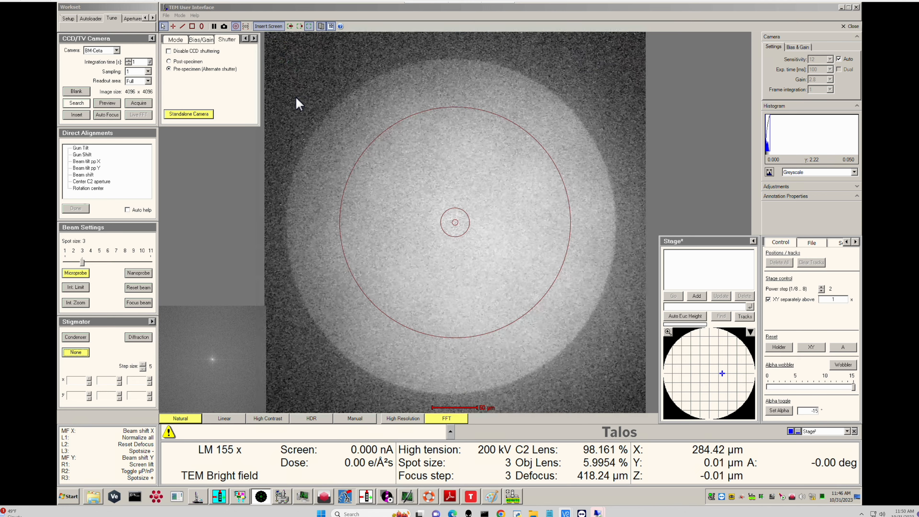
Survey the KP 1 grid by moving the stage to its upper, left and lower areas, adjusting the image contrast to judge transparency.
{"action": "double_click", "coordinate": [713, 344]}
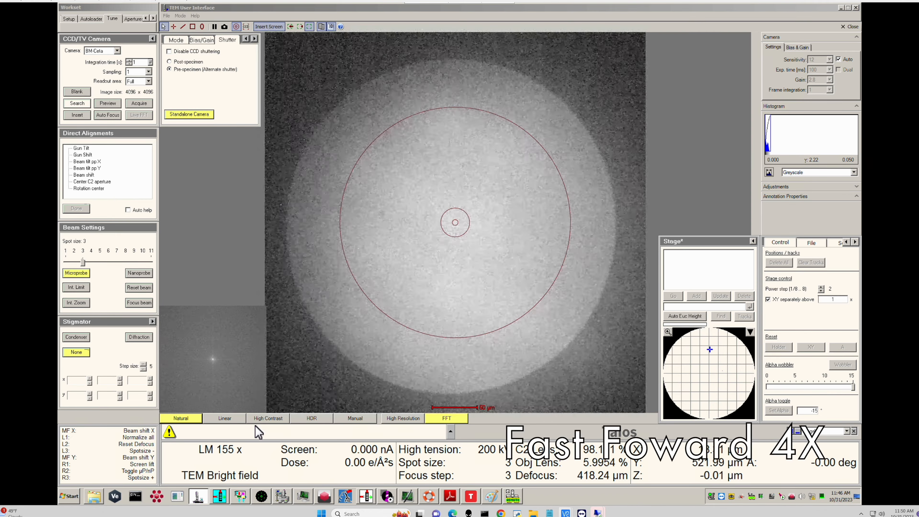
{"action": "mouse_move", "coordinate": [771, 135]}
{"action": "left_mouse_down"}
{"action": "mouse_move", "coordinate": [822, 138]}
{"action": "mouse_move", "coordinate": [772, 139]}
{"action": "left_mouse_up"}
{"action": "double_click", "coordinate": [674, 376]}
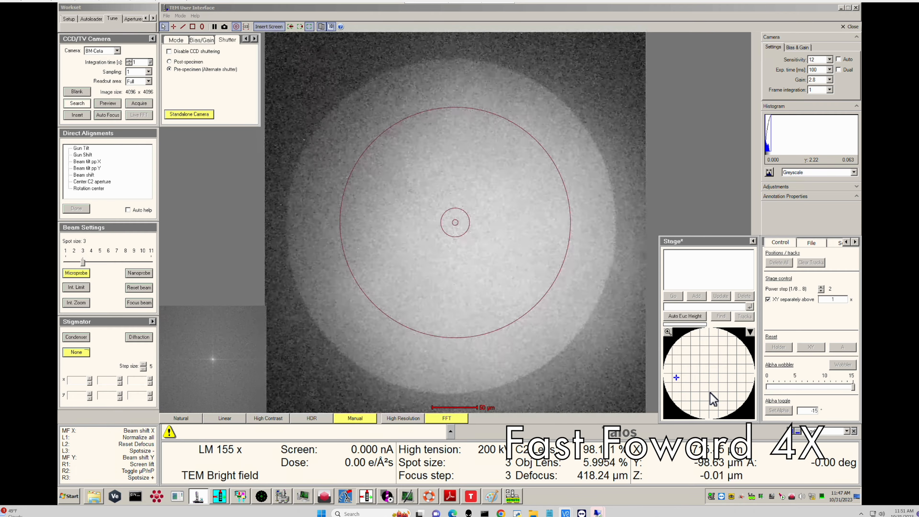
{"action": "double_click", "coordinate": [710, 392]}
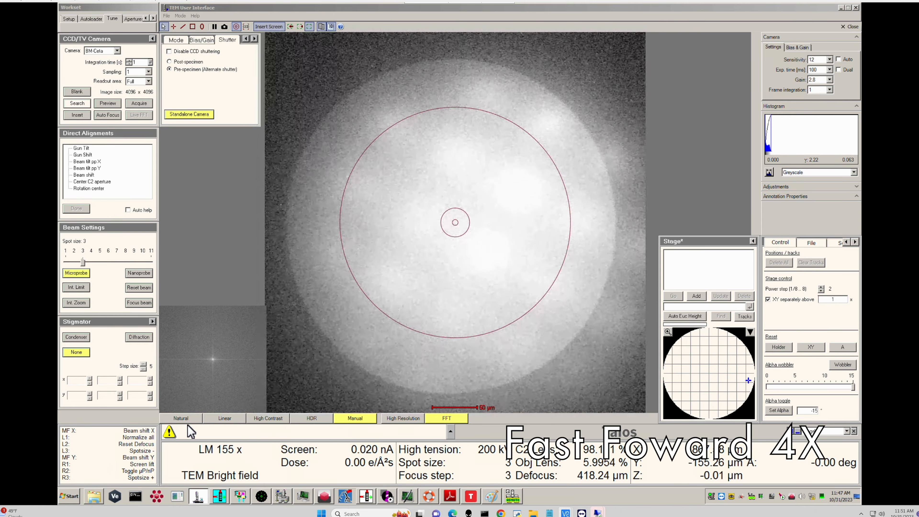
{"action": "left_click", "coordinate": [195, 420]}
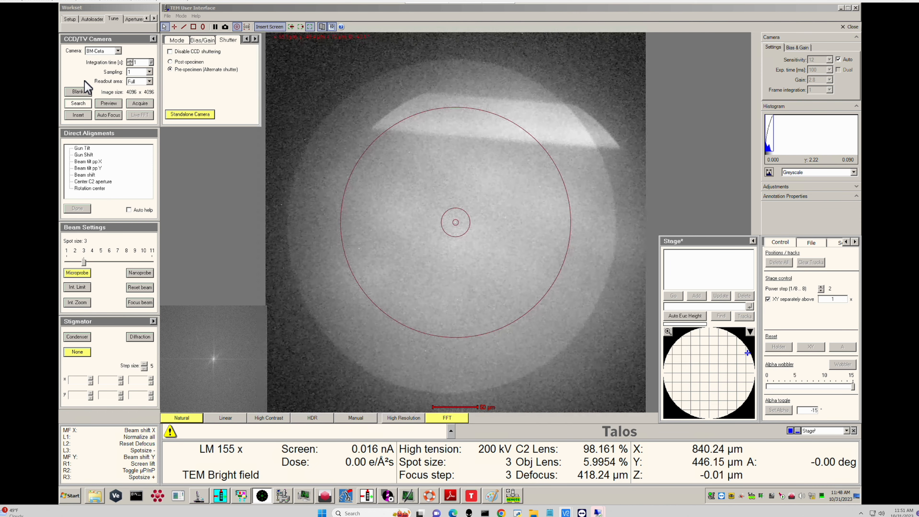
Extend the label of the cartridge in slot 2 to read KP 1 -- thick.
{"action": "left_click", "coordinate": [92, 19]}
{"action": "left_click", "coordinate": [128, 154]}
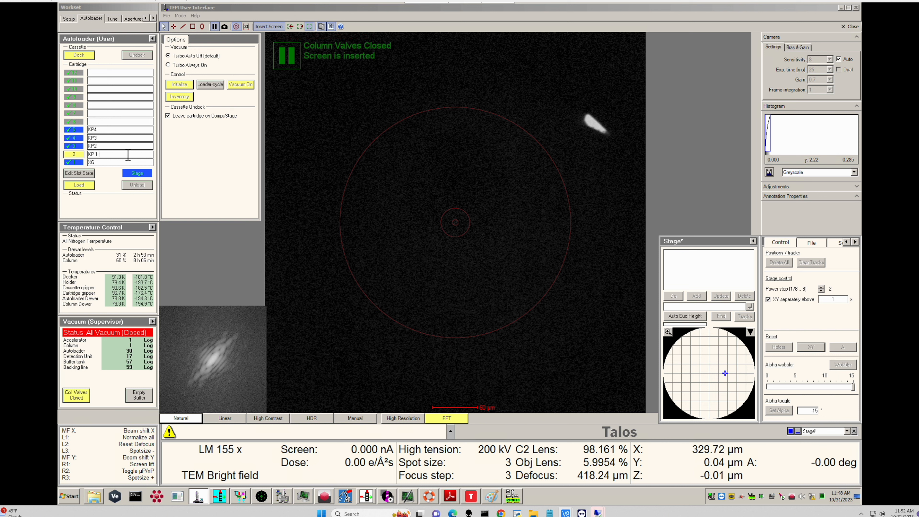
{"action": "type", "text": "-- thick"}
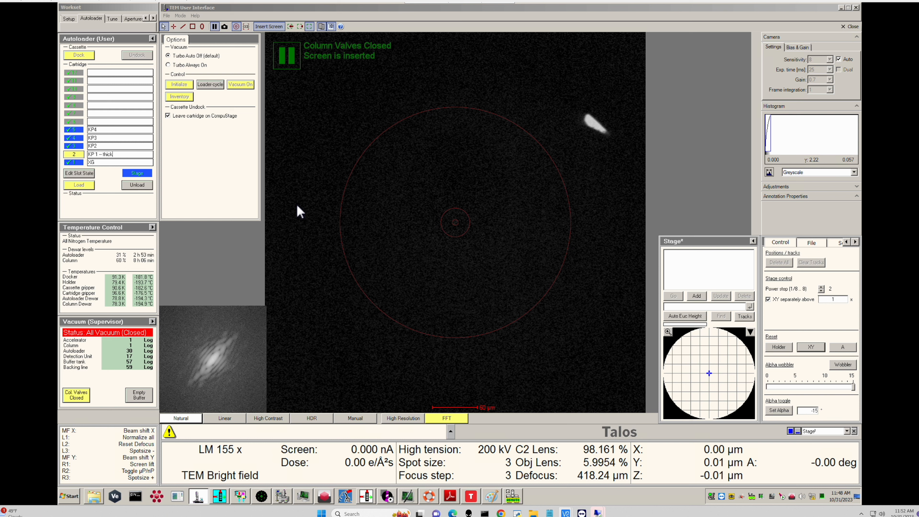
Unload the thick KP 1 cartridge, load KP2 from slot 3 in its place and open the column valves.
{"action": "left_click", "coordinate": [141, 187]}
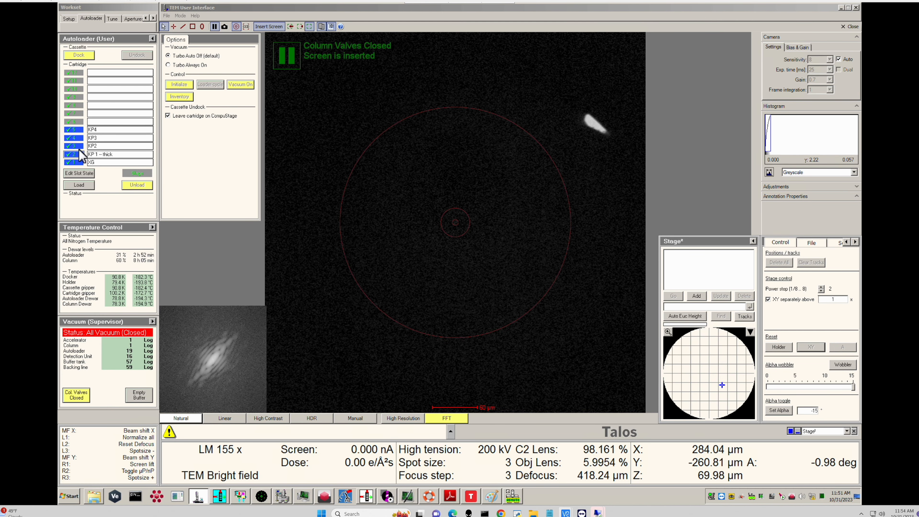
{"action": "left_click", "coordinate": [86, 187]}
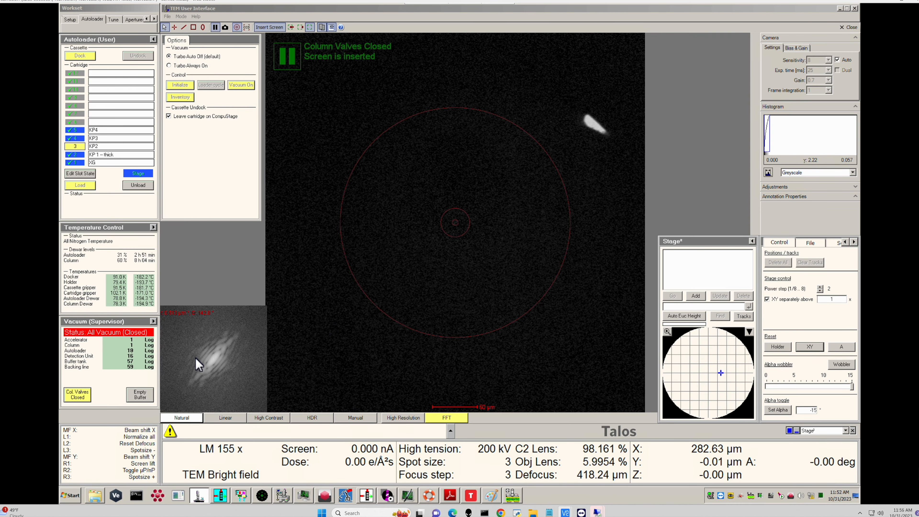
{"action": "left_click", "coordinate": [77, 394]}
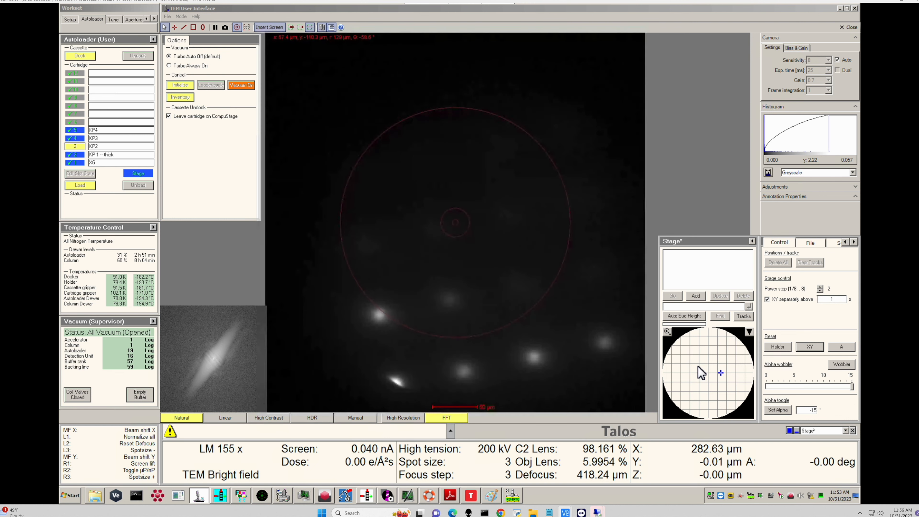
Survey the KP2 grid by moving the stage to its upper edge, left edge and other areas.
{"action": "double_click", "coordinate": [711, 346]}
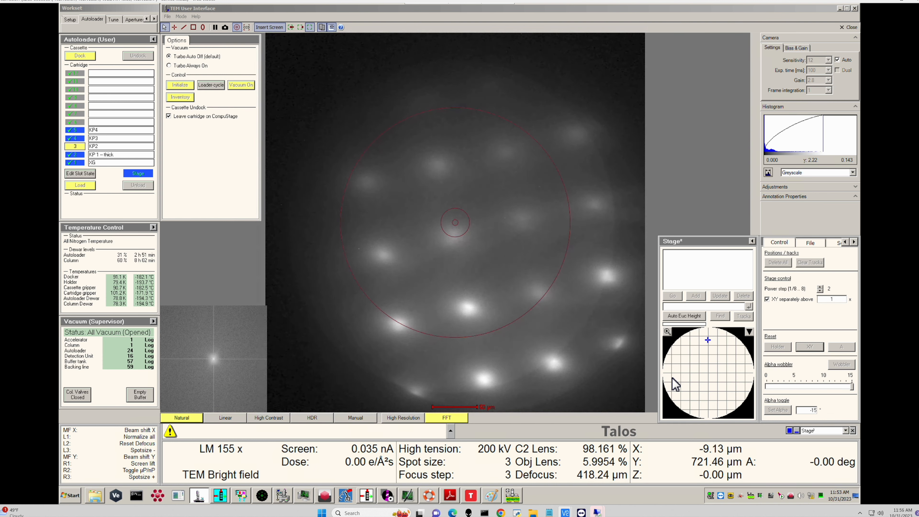
{"action": "double_click", "coordinate": [676, 385]}
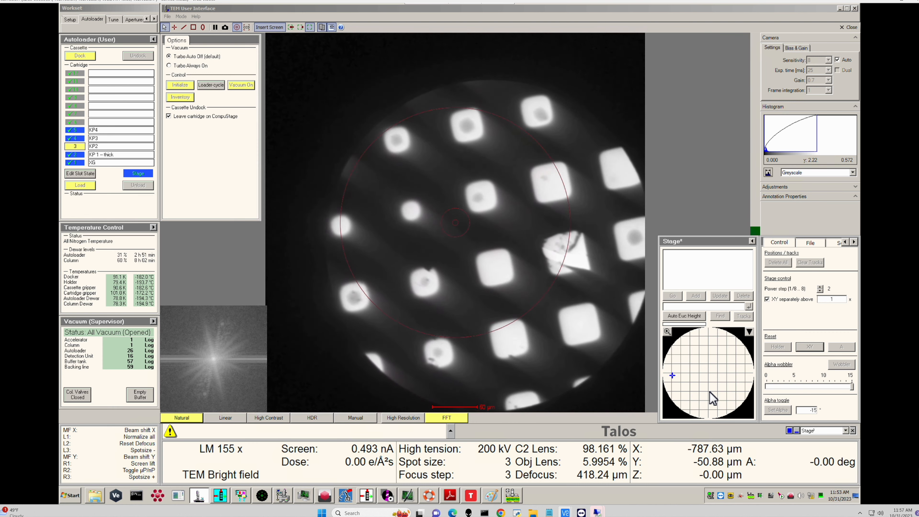
{"action": "double_click", "coordinate": [739, 385]}
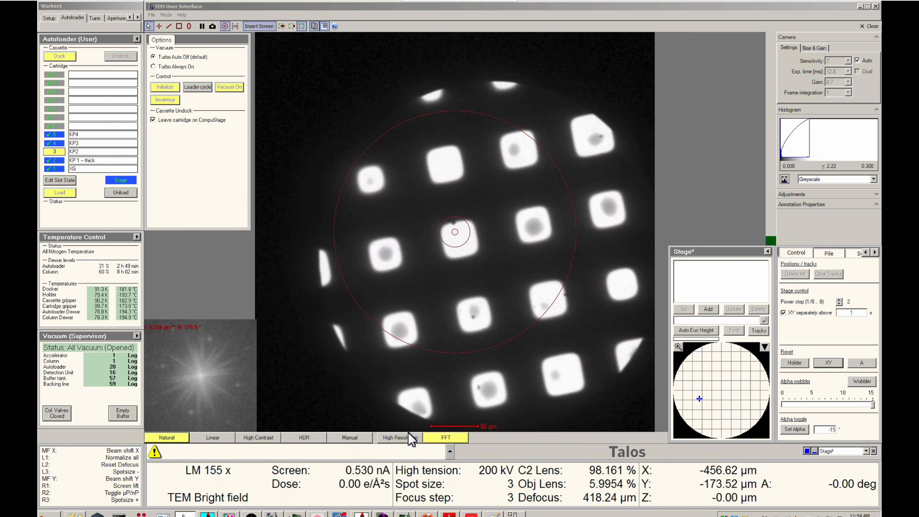
Switch the live camera view to High Resolution and start the alpha wobbler on the centred KP2 grid square.
{"action": "left_click", "coordinate": [407, 439]}
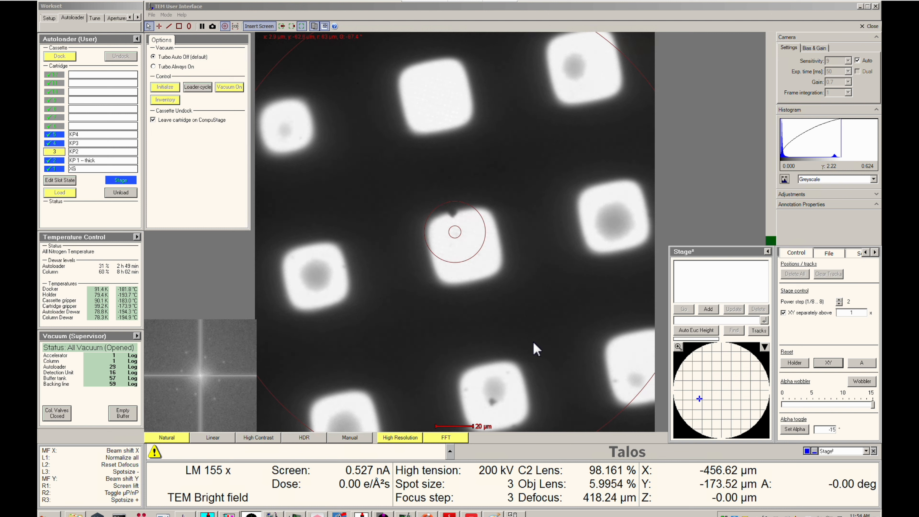
{"action": "left_click", "coordinate": [181, 437]}
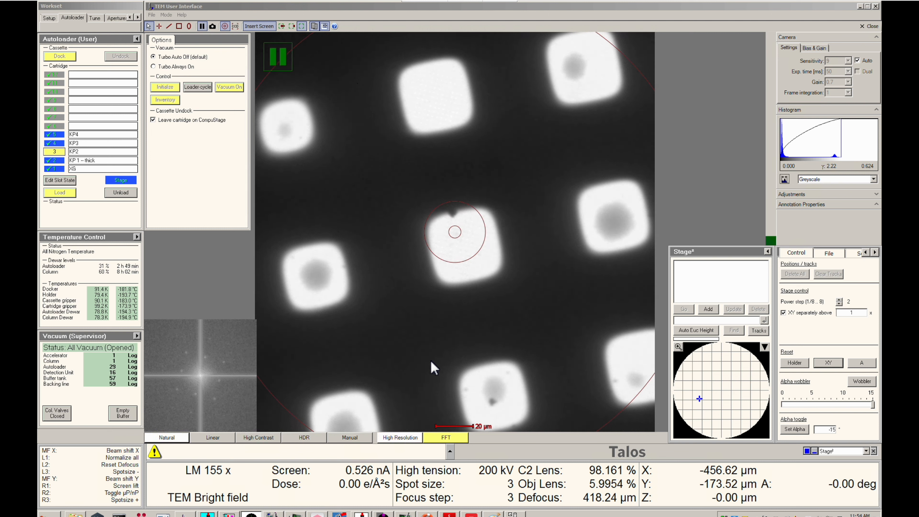
{"action": "left_click", "coordinate": [165, 436]}
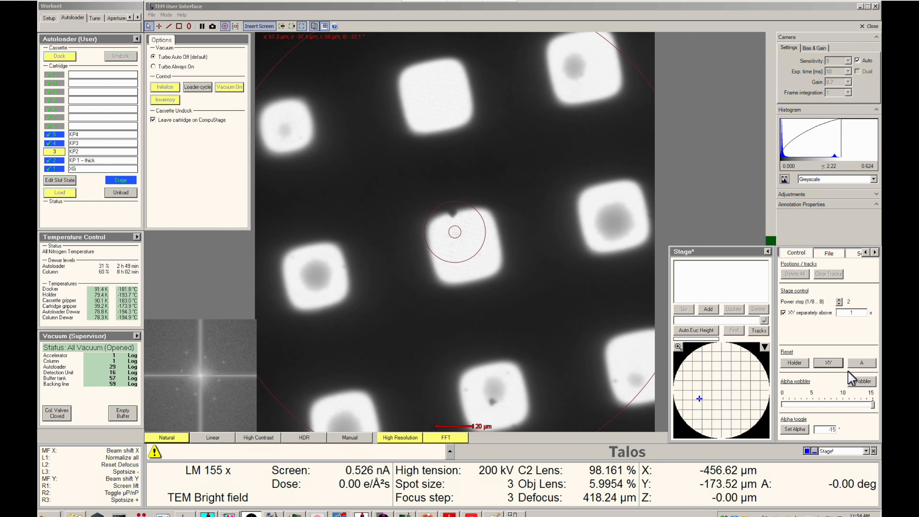
{"action": "left_click", "coordinate": [862, 382]}
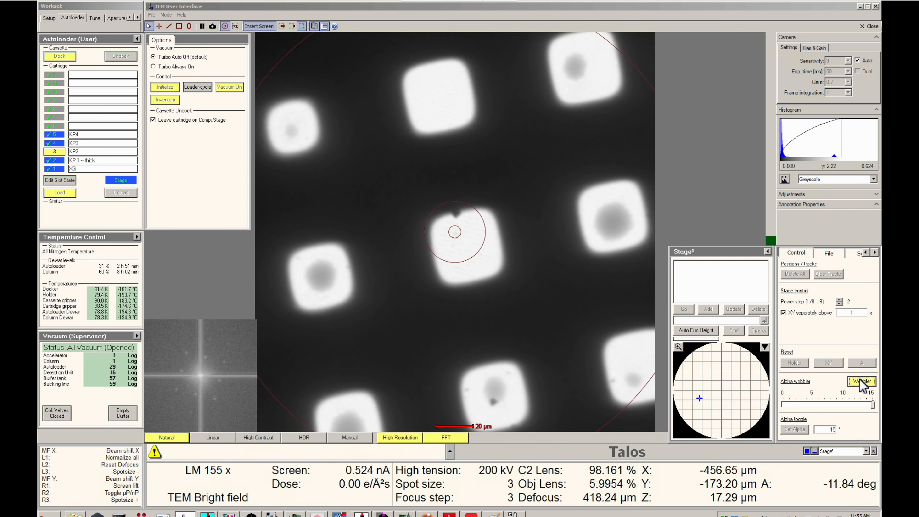
Stop the alpha wobbler and the High Resolution live camera view.
{"action": "left_click", "coordinate": [860, 380]}
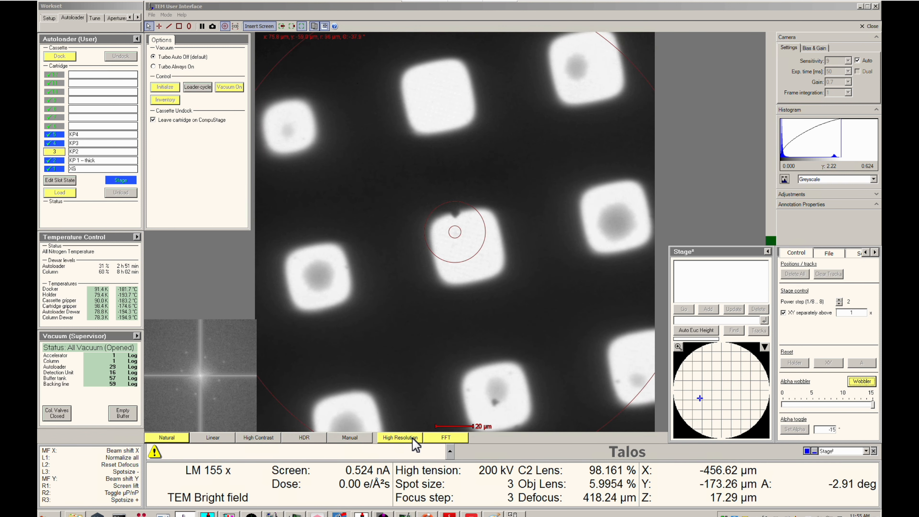
{"action": "left_click", "coordinate": [421, 437]}
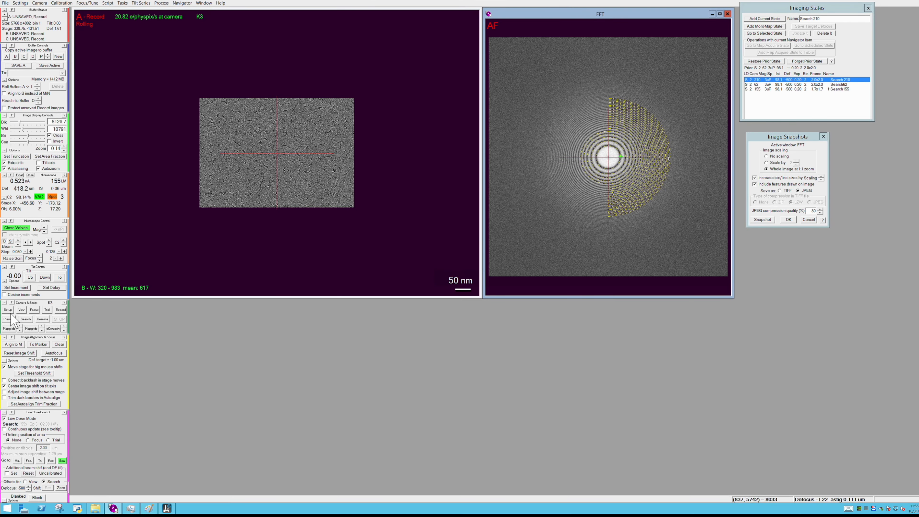
Switch to SerialEM, check the K3 camera's Search parameters and acquire a Search image of the grid square.
{"action": "left_click", "coordinate": [9, 310]}
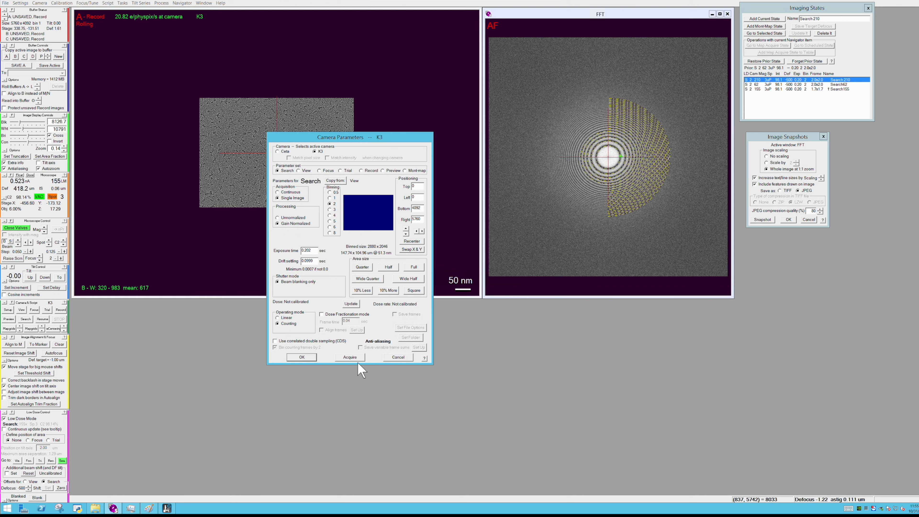
{"action": "left_click", "coordinate": [302, 357]}
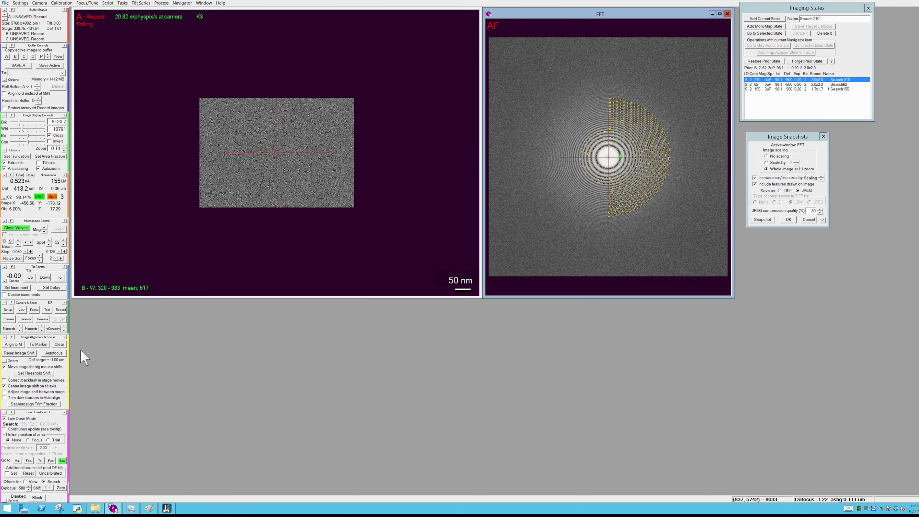
{"action": "left_click", "coordinate": [25, 319]}
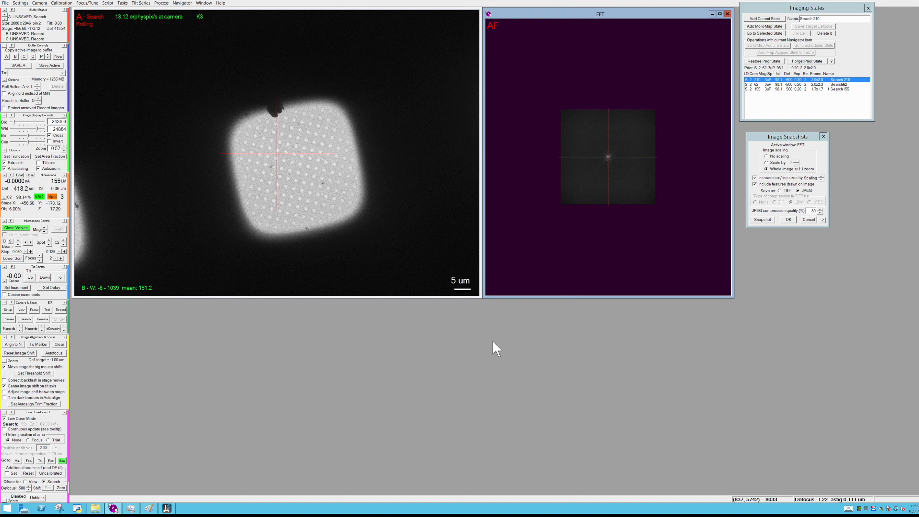
Start a snapshot of the Search image and create folder 20231031_KP with subfolder KP2 in K3Data to hold it.
{"action": "left_click", "coordinate": [763, 219]}
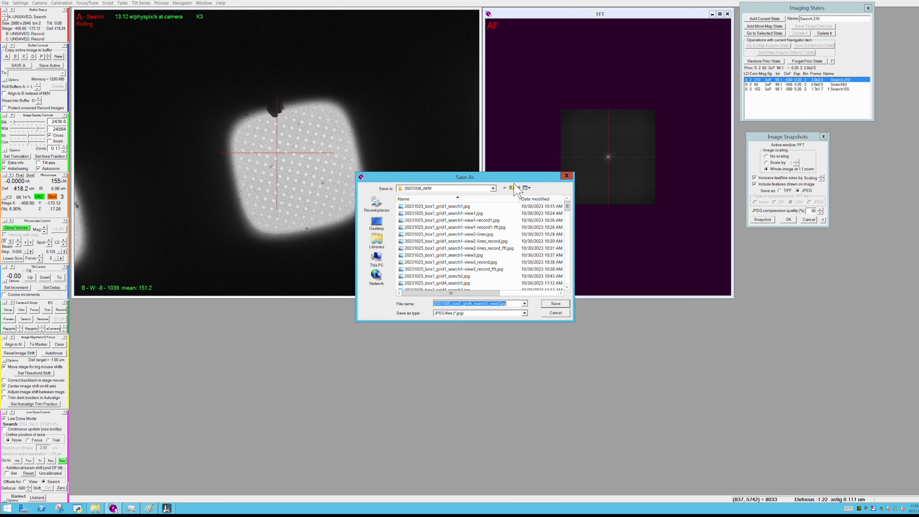
{"action": "left_click", "coordinate": [512, 188]}
{"action": "left_click", "coordinate": [518, 188]}
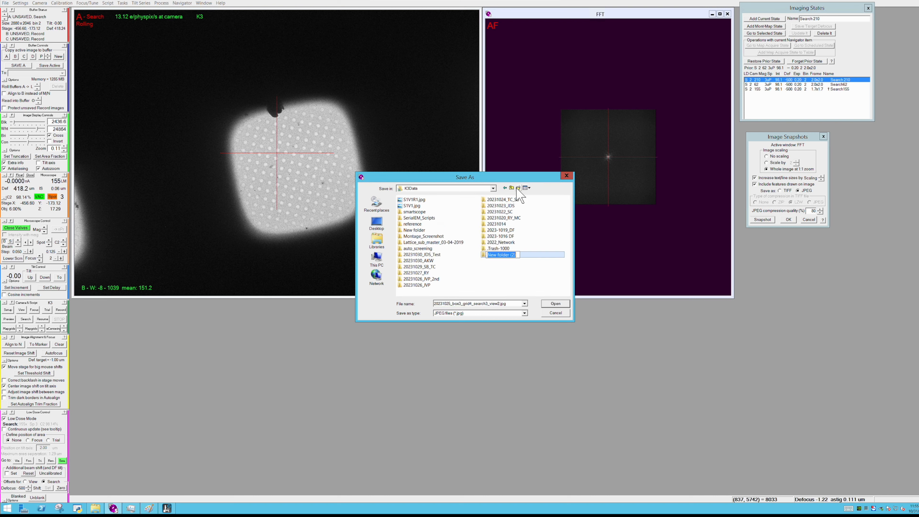
{"action": "type", "text": "20231031_KP"}
{"action": "key", "text": "Return"}
{"action": "key", "text": "Return"}
{"action": "left_click", "coordinate": [518, 188]}
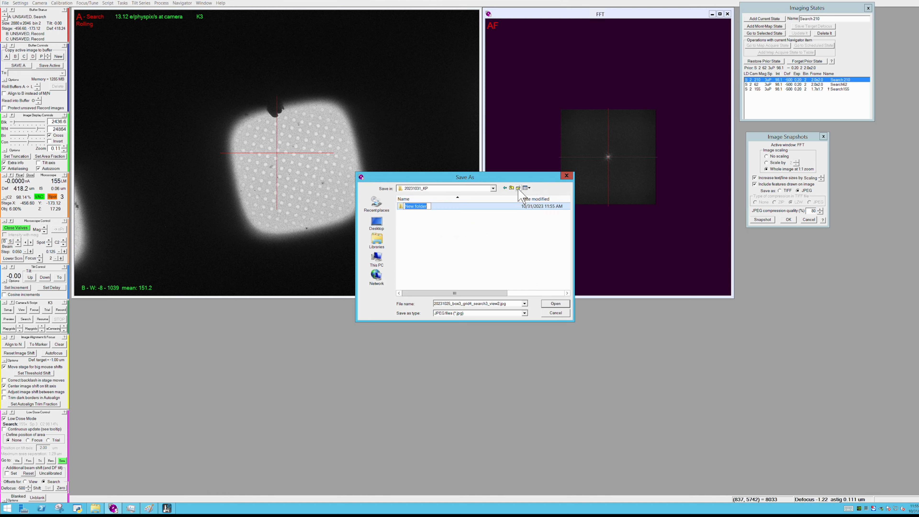
{"action": "type", "text": "20"}
{"action": "double_click", "coordinate": [493, 206]}
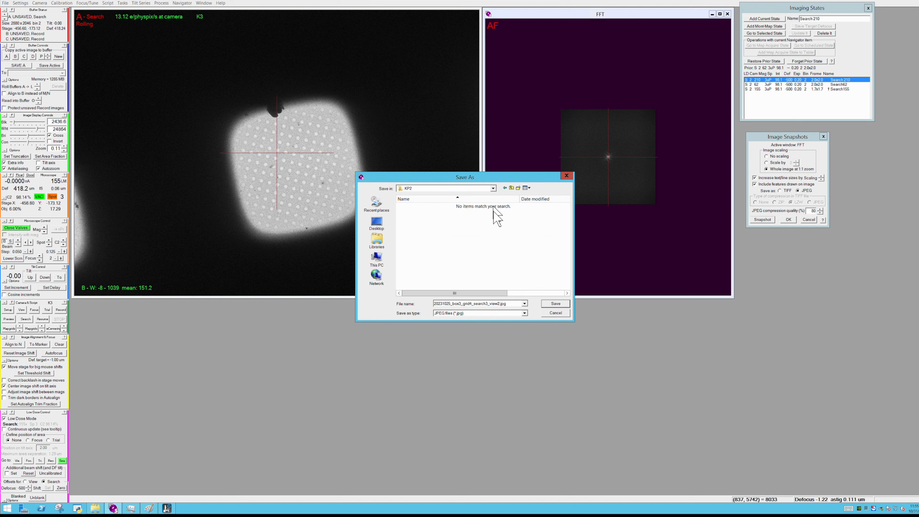
Save the Search snapshot in the KP2 folder as a JPEG file named Search1.
{"action": "double_click", "coordinate": [494, 304]}
{"action": "type", "text": "Search1"}
{"action": "left_click", "coordinate": [524, 313]}
{"action": "left_click", "coordinate": [524, 312]}
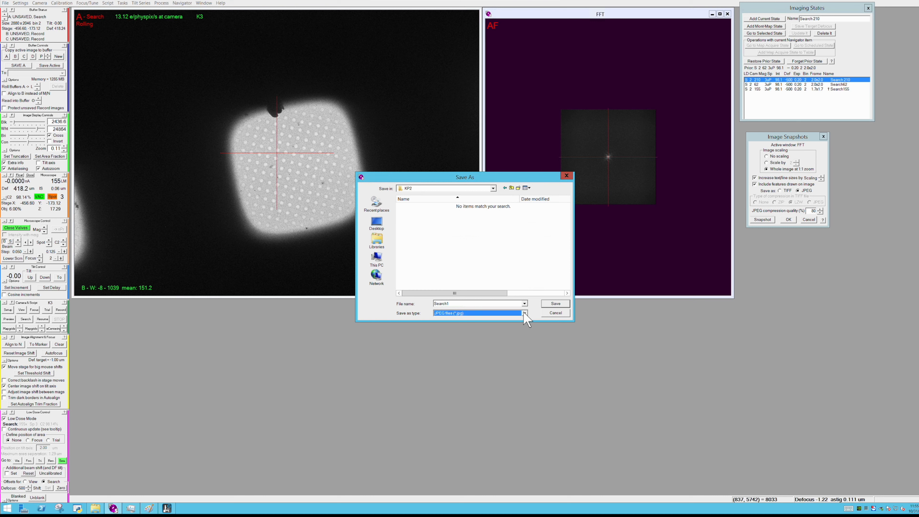
{"action": "left_click", "coordinate": [556, 305]}
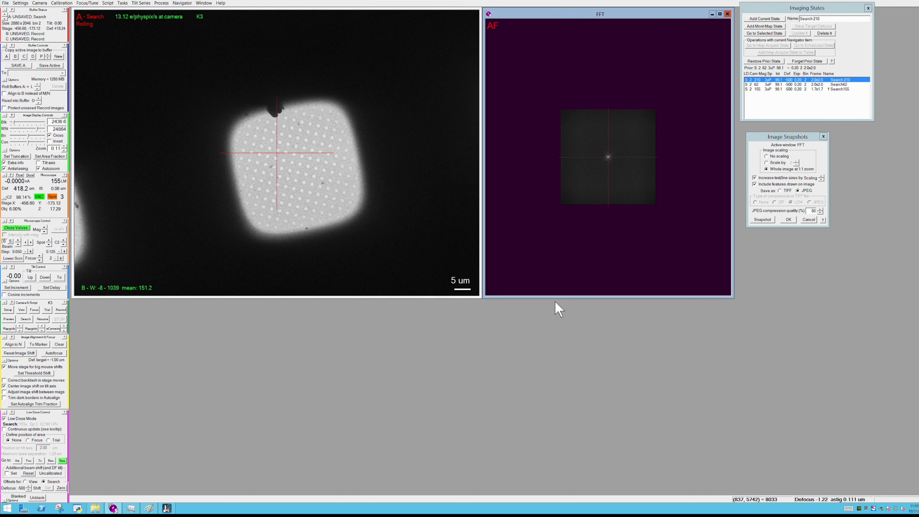
{"action": "left_click", "coordinate": [5, 3]}
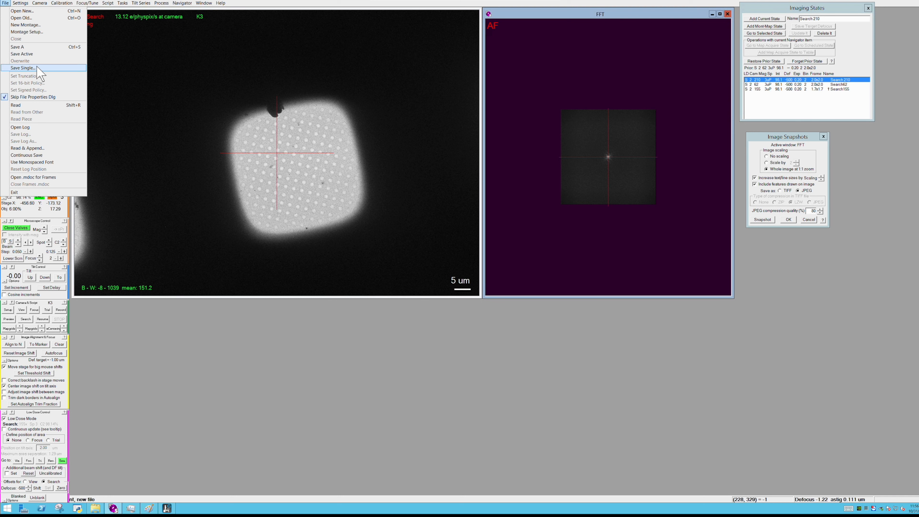
{"action": "left_click", "coordinate": [23, 67]}
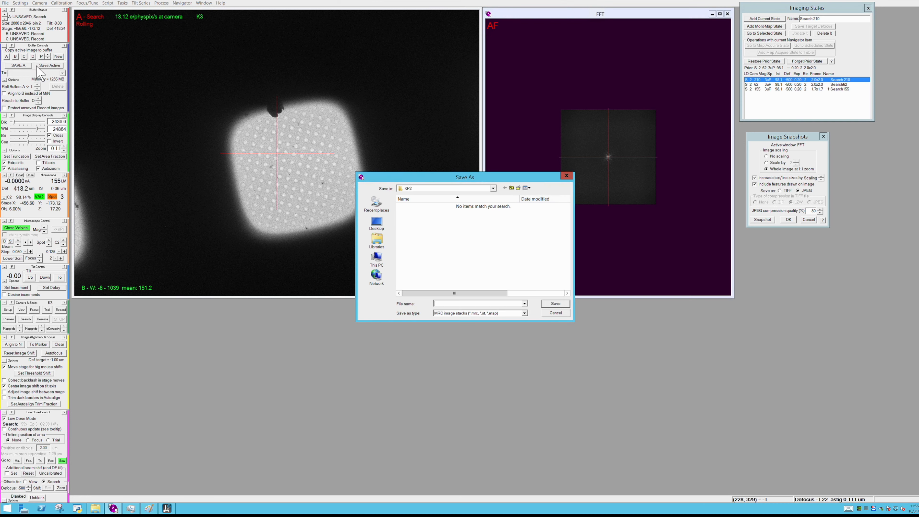
{"action": "left_click", "coordinate": [557, 315]}
Turn off skipping of the File Properties dialog and start saving the Search image as a single file.
{"action": "left_click", "coordinate": [5, 4]}
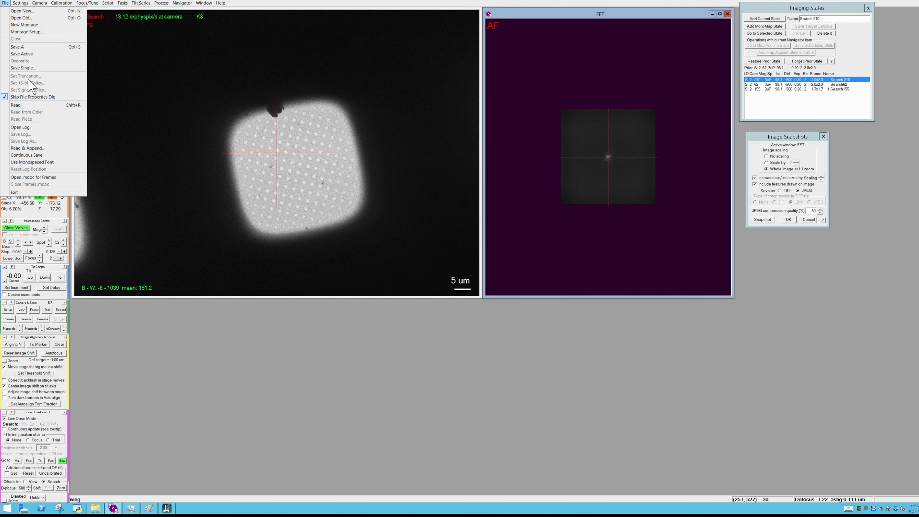
{"action": "left_click", "coordinate": [29, 96]}
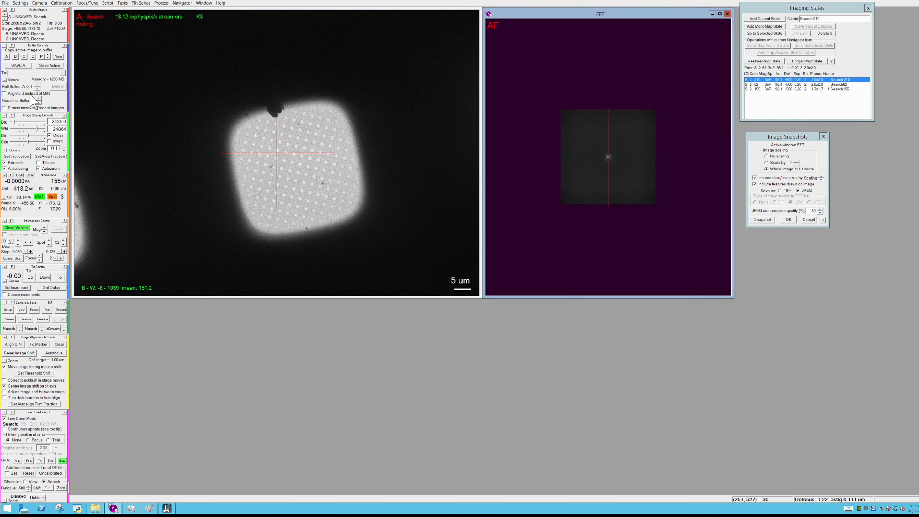
{"action": "left_click", "coordinate": [5, 4]}
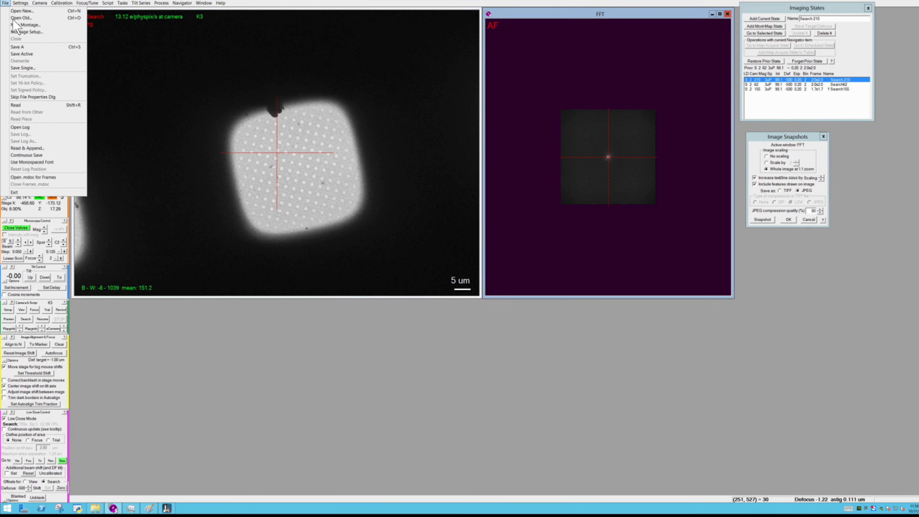
{"action": "left_click", "coordinate": [25, 68]}
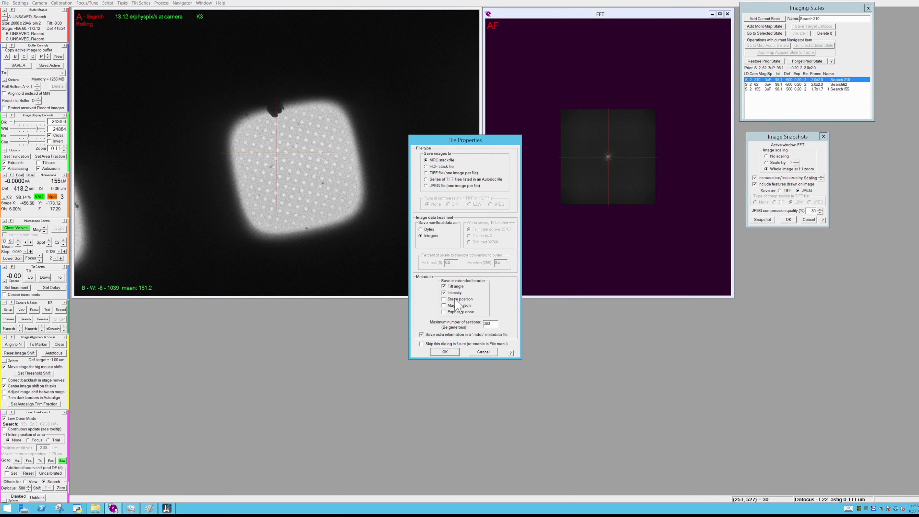
Include stage position, magnification and exposure dose in the extended header, keep Integers, and save the MRC file as Search1.
{"action": "left_click", "coordinate": [453, 305]}
{"action": "left_click", "coordinate": [453, 313]}
{"action": "left_click", "coordinate": [430, 230]}
{"action": "left_click", "coordinate": [423, 236]}
{"action": "left_click", "coordinate": [425, 231]}
{"action": "left_click", "coordinate": [424, 235]}
{"action": "left_click", "coordinate": [446, 353]}
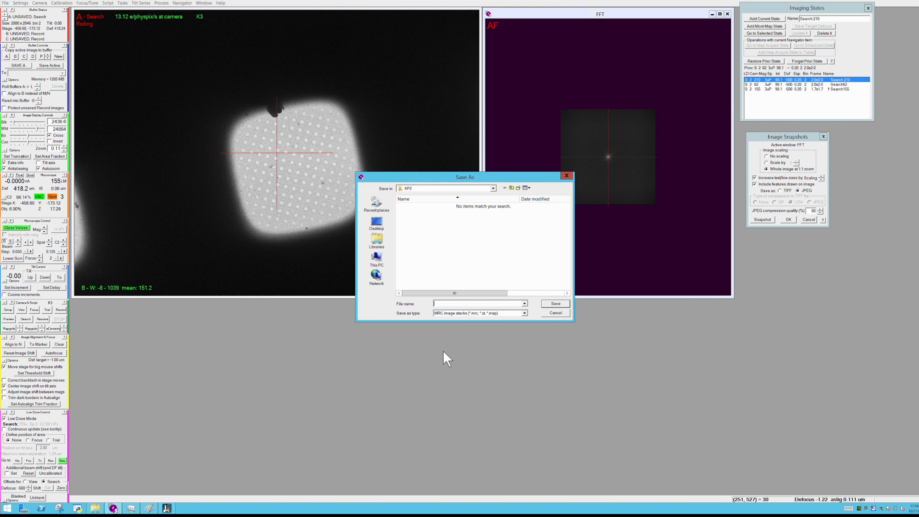
{"action": "type", "text": "Search1"}
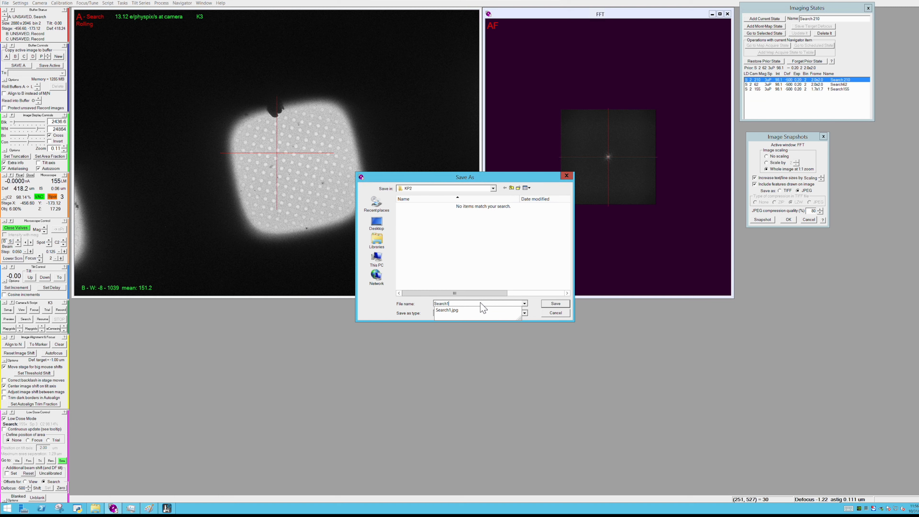
{"action": "key", "text": "Return"}
Open the Navigator and place its window below the FFT image.
{"action": "left_click", "coordinate": [189, 3]}
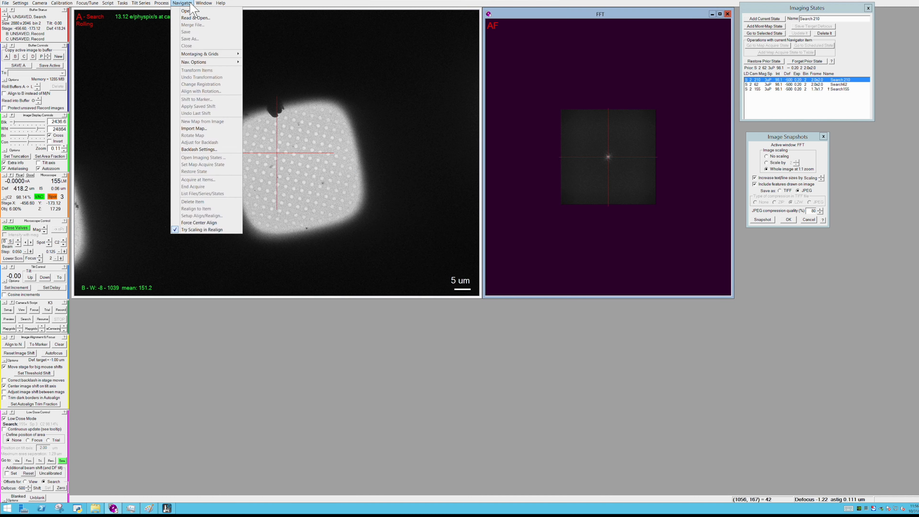
{"action": "left_click", "coordinate": [192, 11]}
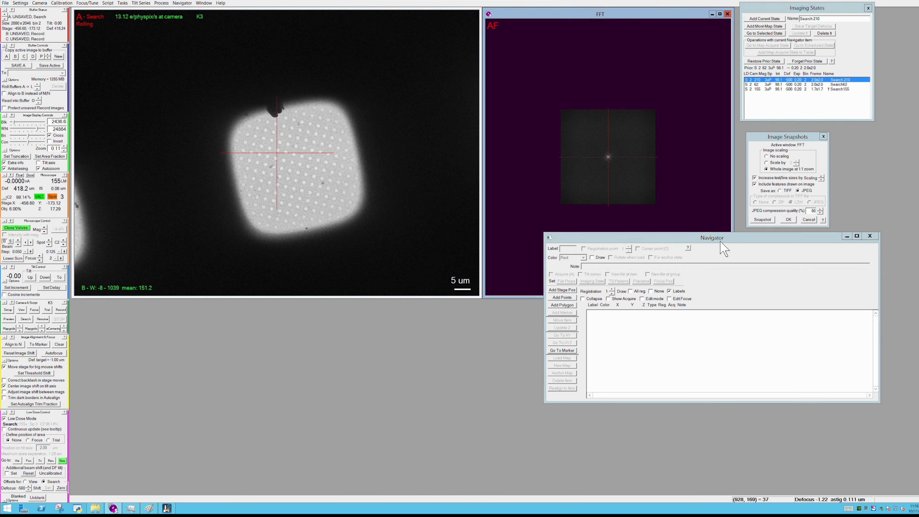
{"action": "left_click_drag", "start_coordinate": [726, 234], "coordinate": [659, 313]}
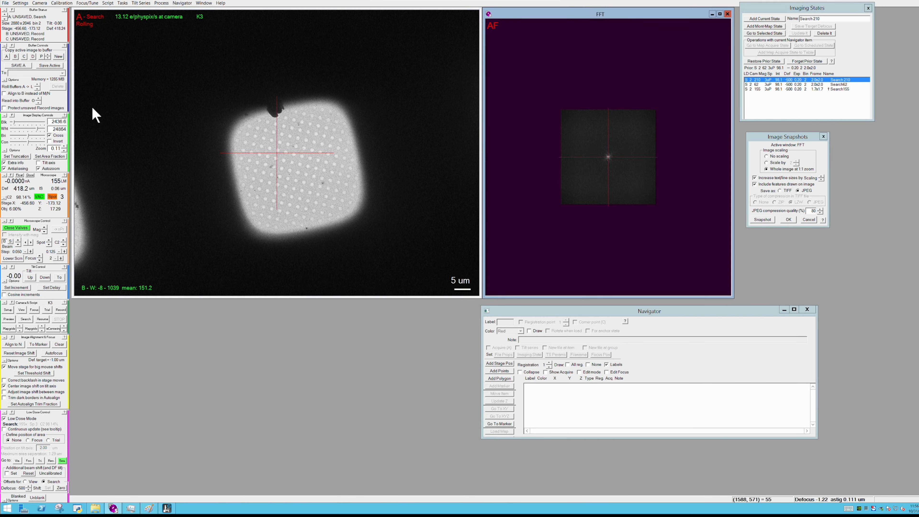
Set the View parameter set to the full camera area and acquire a View image centred on a hole.
{"action": "left_click", "coordinate": [22, 310]}
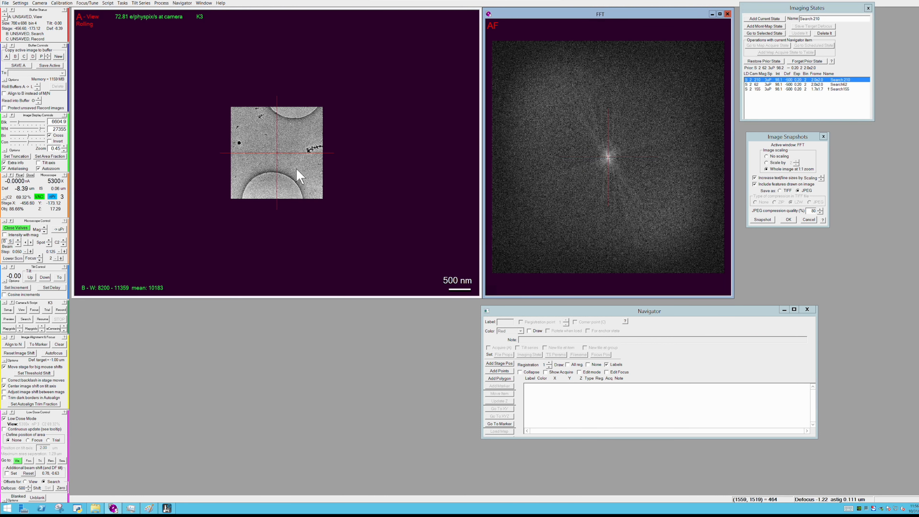
{"action": "left_click", "coordinate": [8, 310]}
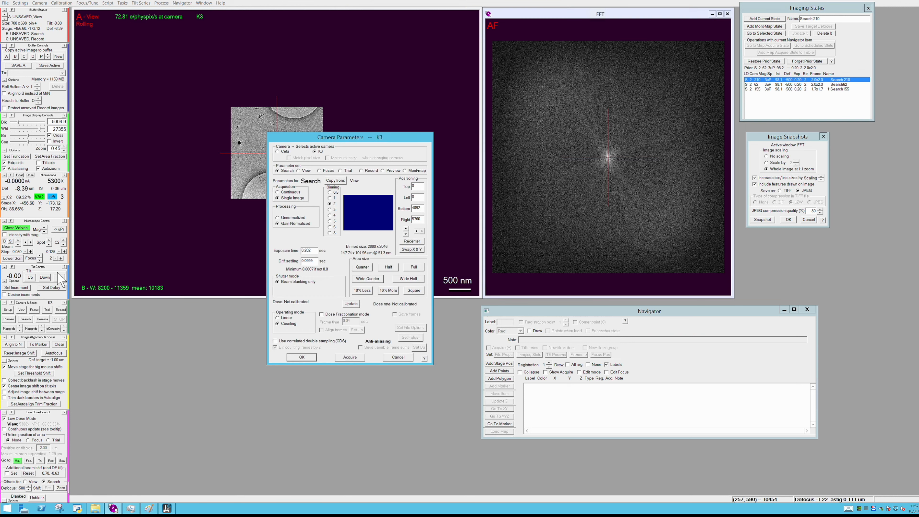
{"action": "left_click", "coordinate": [307, 171]}
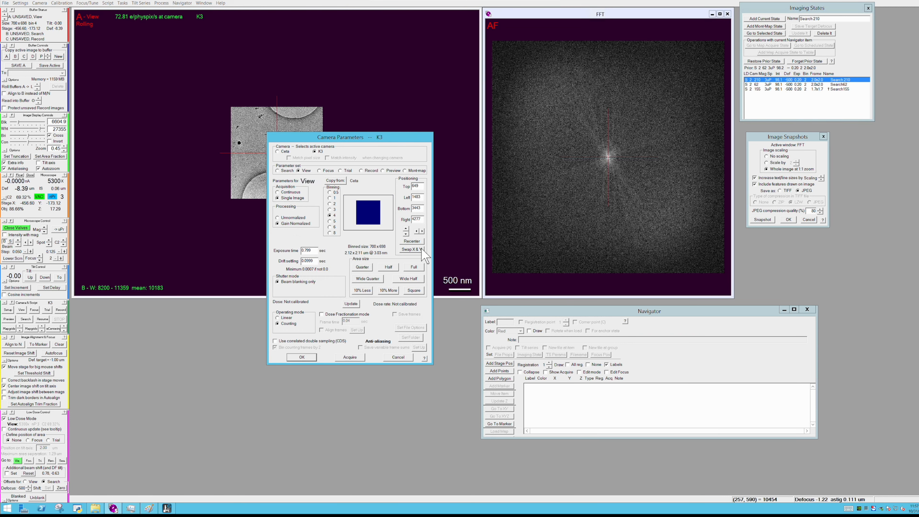
{"action": "left_click", "coordinate": [415, 267]}
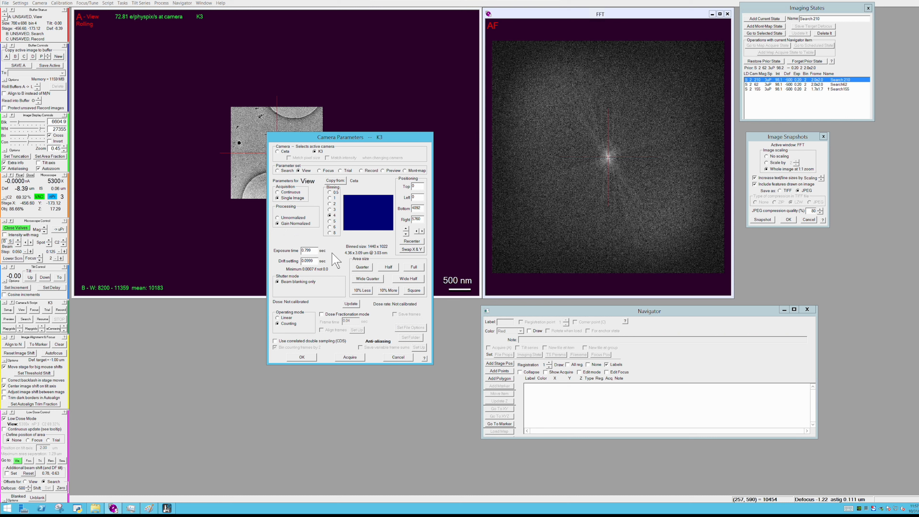
{"action": "left_click", "coordinate": [302, 357]}
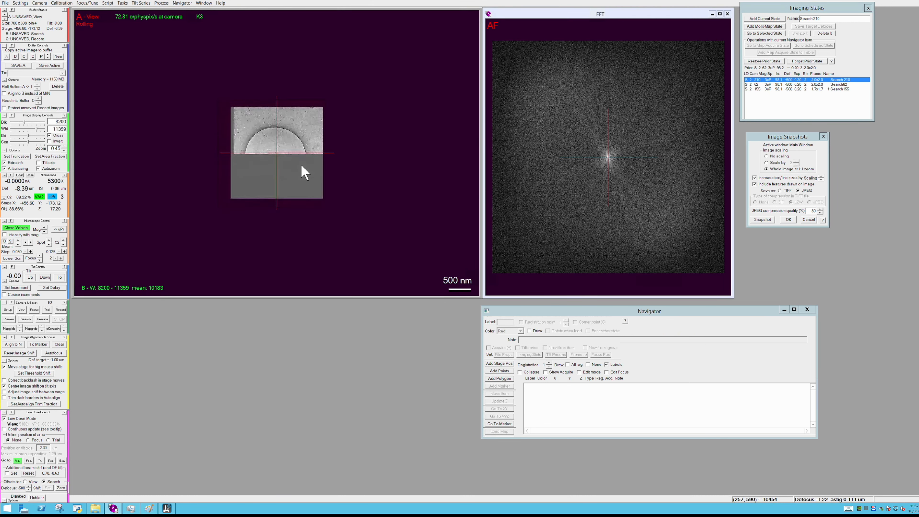
{"action": "left_click", "coordinate": [22, 310]}
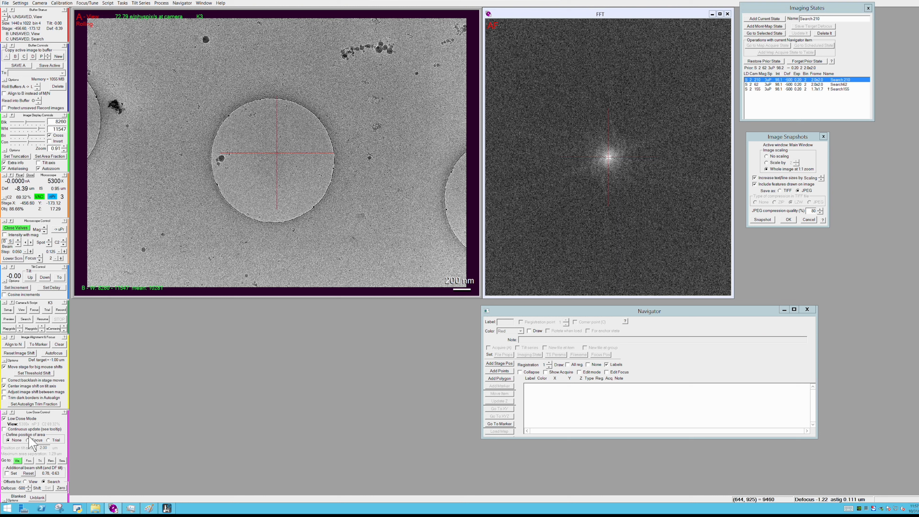
Save the View image as a single MRC file named View1 in the KP2 folder, keeping the current file properties.
{"action": "left_click", "coordinate": [6, 2]}
{"action": "left_click", "coordinate": [28, 68]}
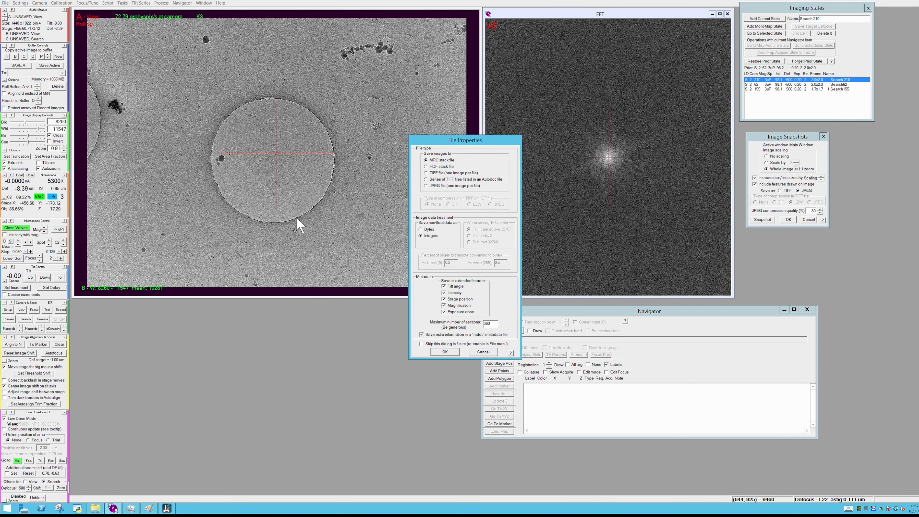
{"action": "left_click", "coordinate": [450, 350]}
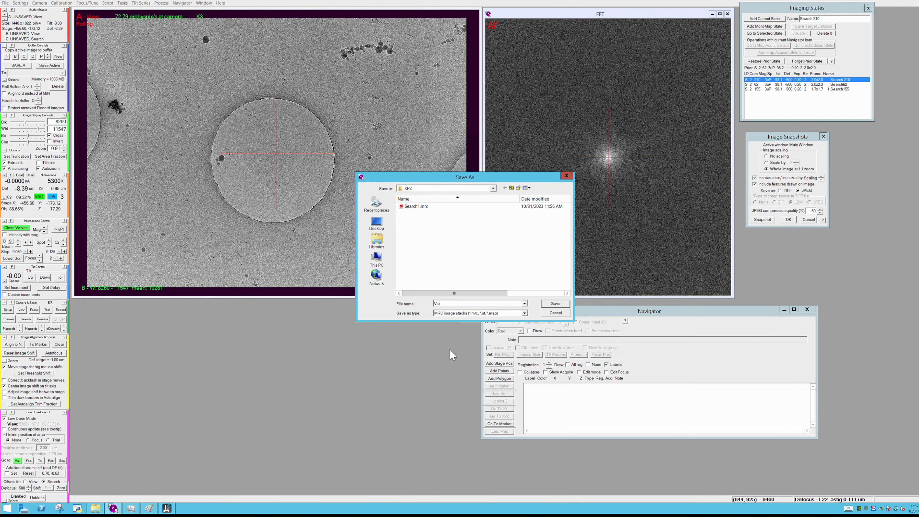
{"action": "left_click", "coordinate": [555, 303]}
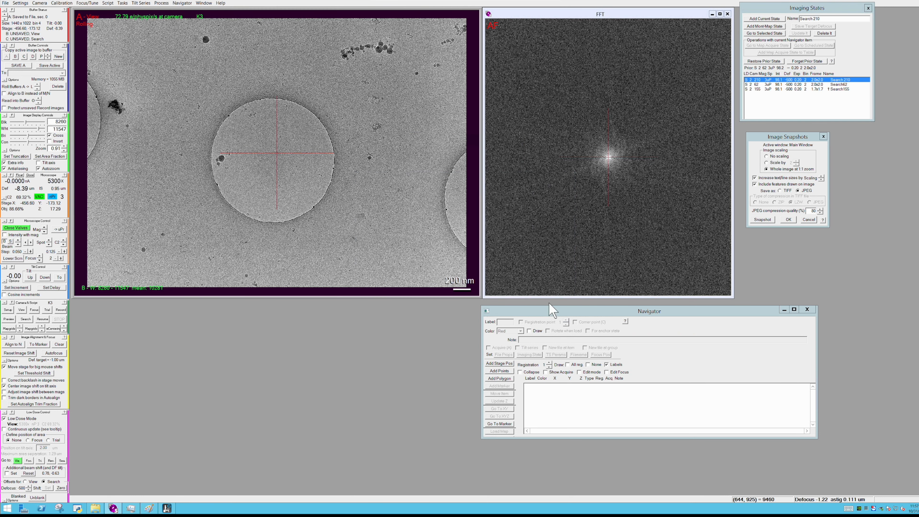
Save a JPEG snapshot of the View image named View1 in the KP2 folder.
{"action": "left_click", "coordinate": [763, 220]}
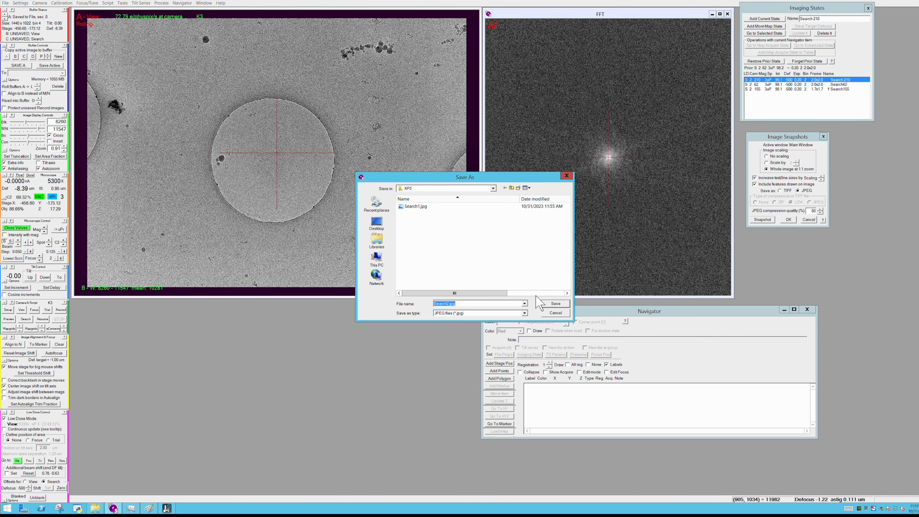
{"action": "type", "text": "View1"}
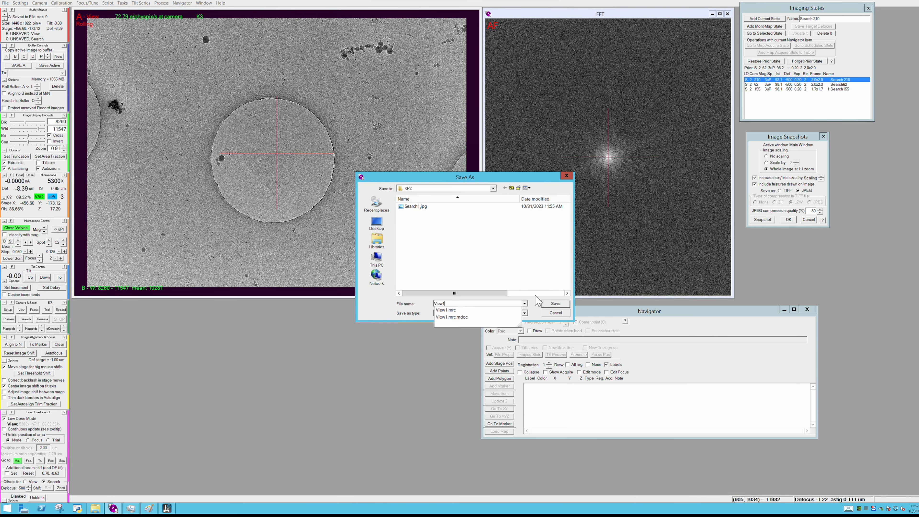
{"action": "key", "text": "Return"}
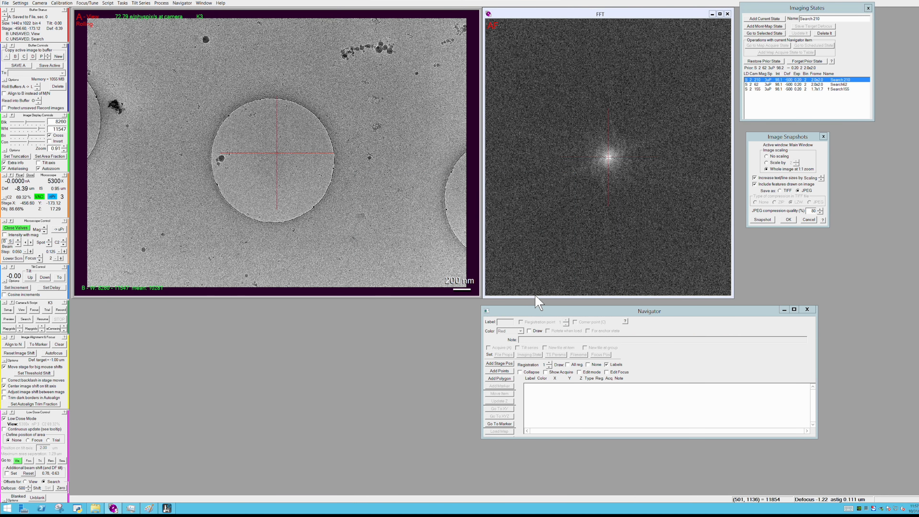
Define the Focus area's position on the carbon at the lower-left corner of the View image, away from the hole, and end area definition.
{"action": "left_click", "coordinate": [28, 440]}
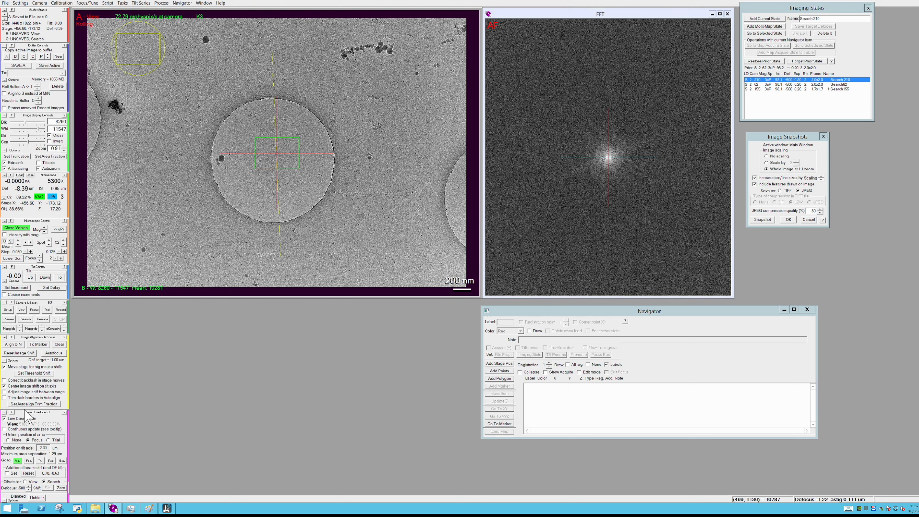
{"action": "left_click", "coordinate": [4, 116]}
{"action": "left_click", "coordinate": [99, 278]}
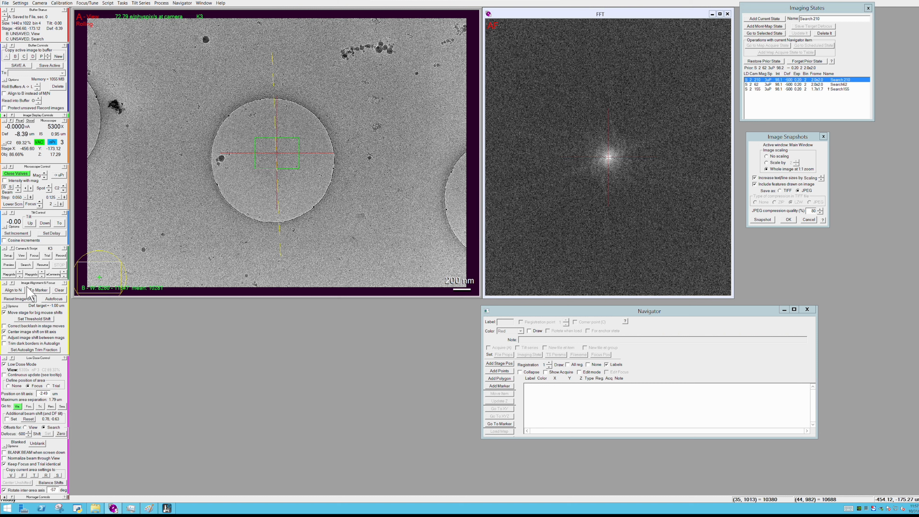
{"action": "left_click", "coordinate": [4, 282]}
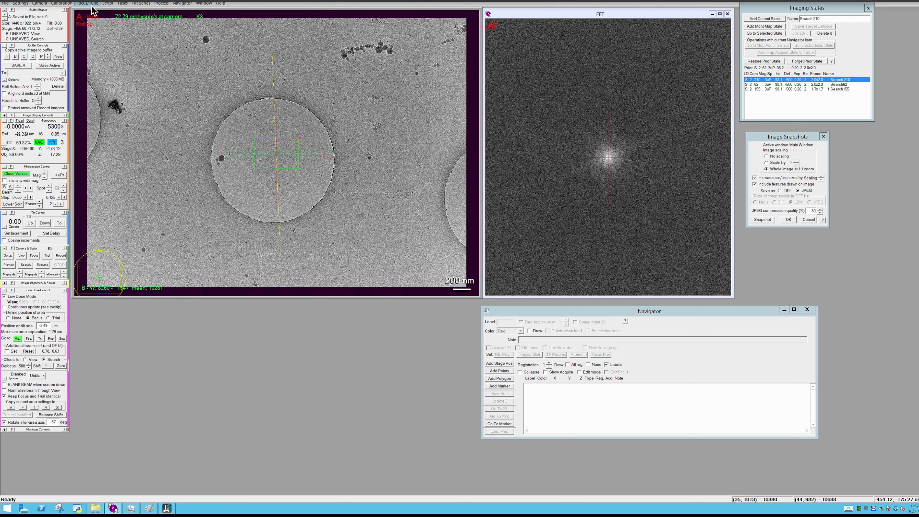
{"action": "left_click", "coordinate": [8, 318]}
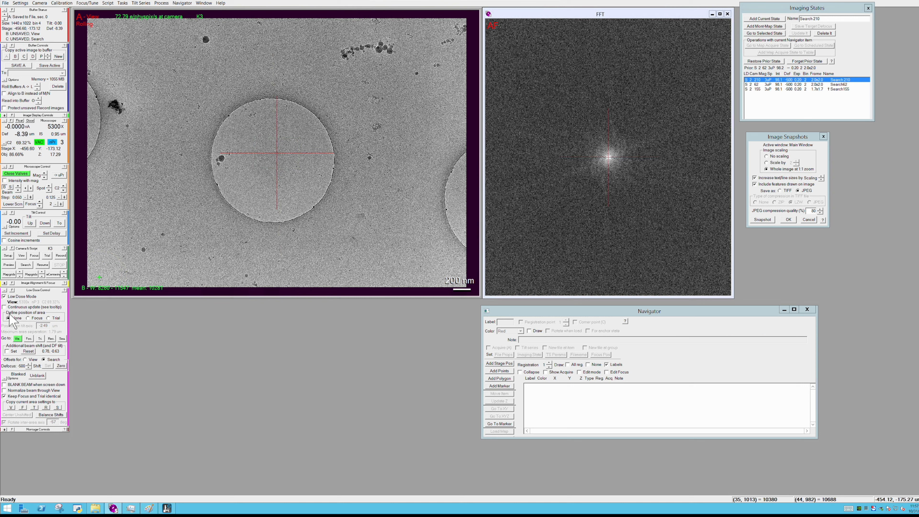
Set the autofocus target defocus to -1.00 microns.
{"action": "left_click", "coordinate": [95, 3]}
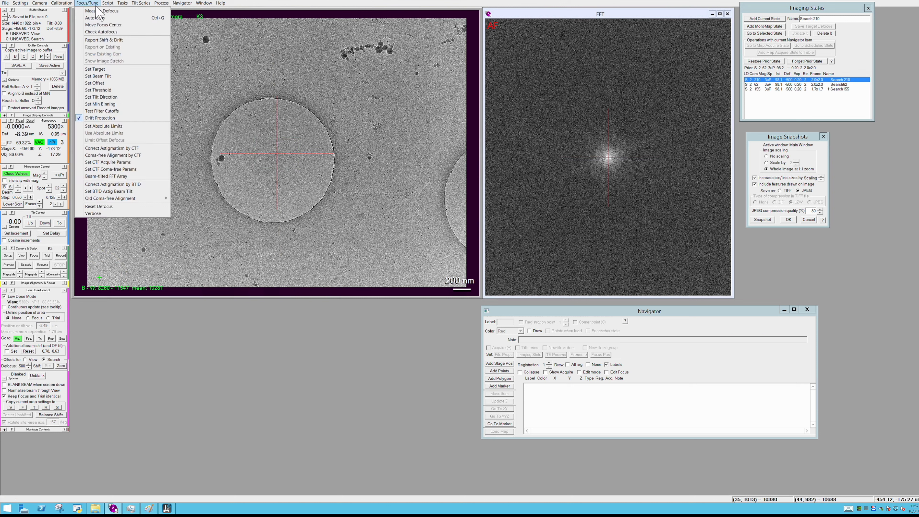
{"action": "left_click", "coordinate": [111, 69]}
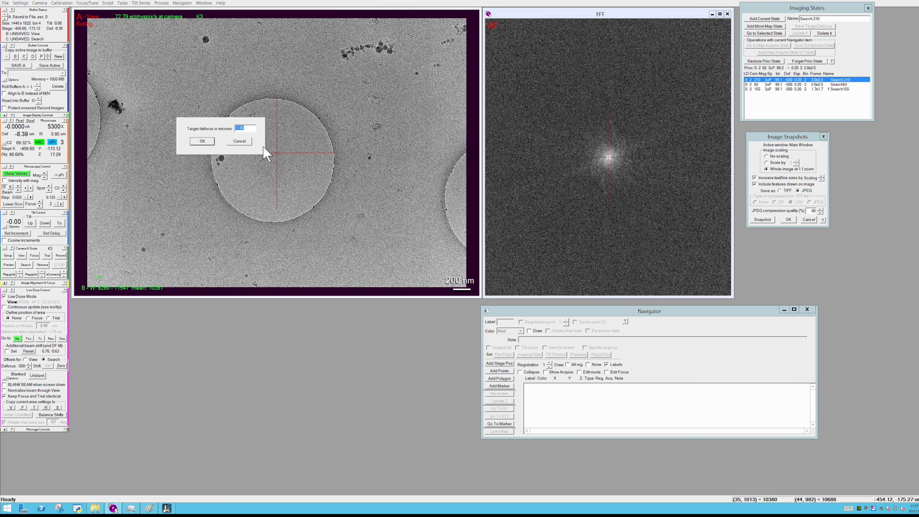
{"action": "left_click", "coordinate": [203, 141]}
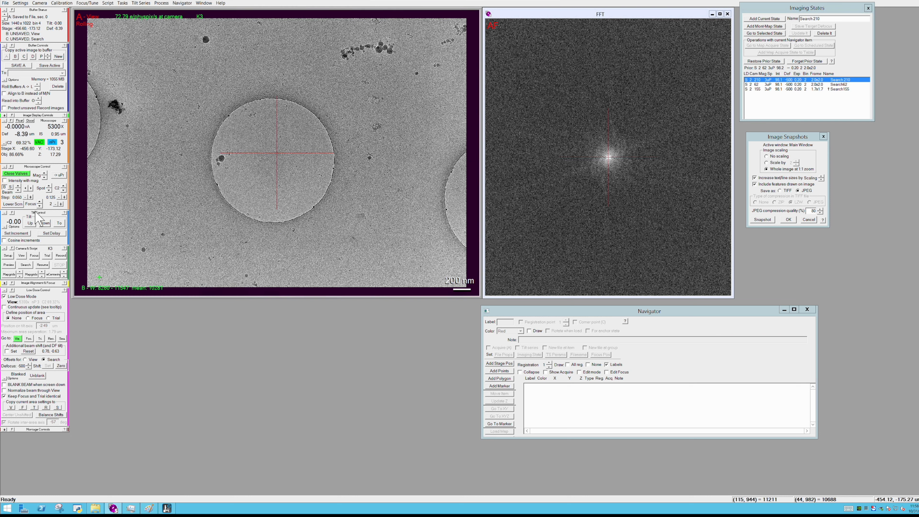
Run autofocus twice on the Focus area and move the Log window up directly beneath the image.
{"action": "left_click", "coordinate": [4, 283]}
{"action": "left_click", "coordinate": [54, 298]}
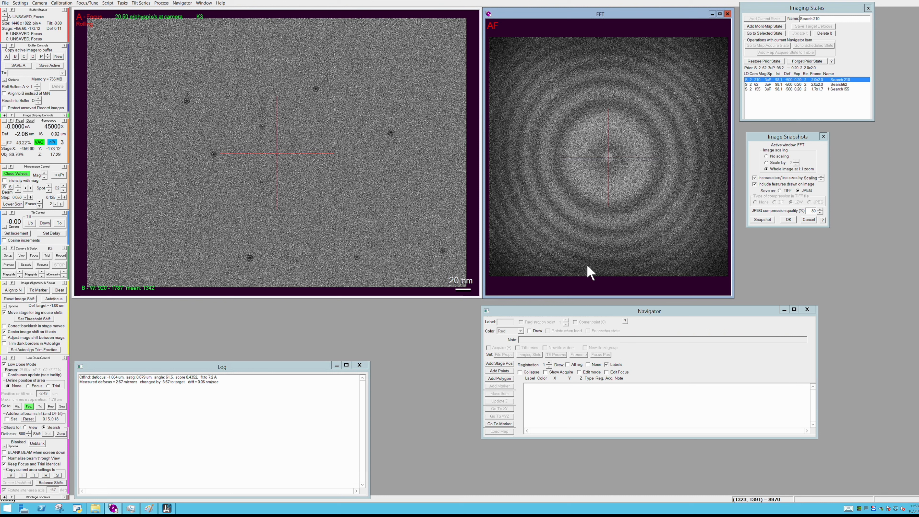
{"action": "left_click", "coordinate": [63, 299]}
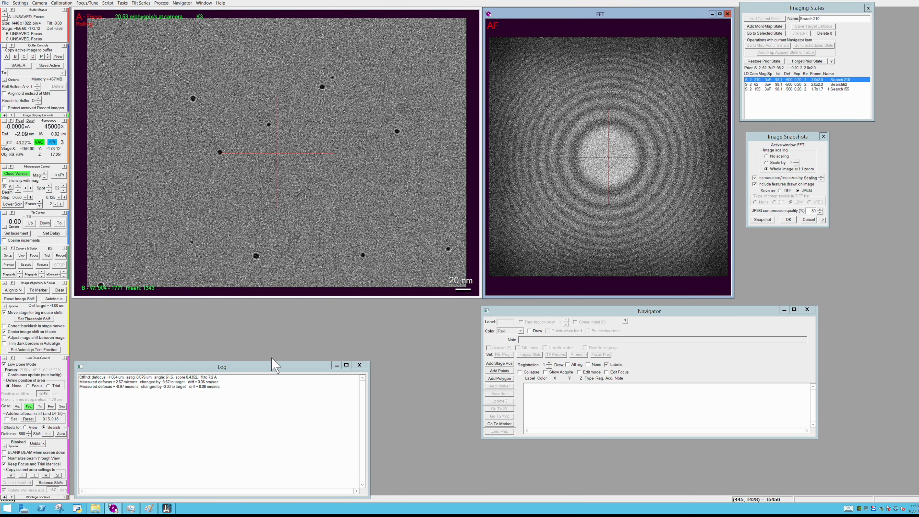
{"action": "left_click_drag", "start_coordinate": [267, 369], "coordinate": [263, 313]}
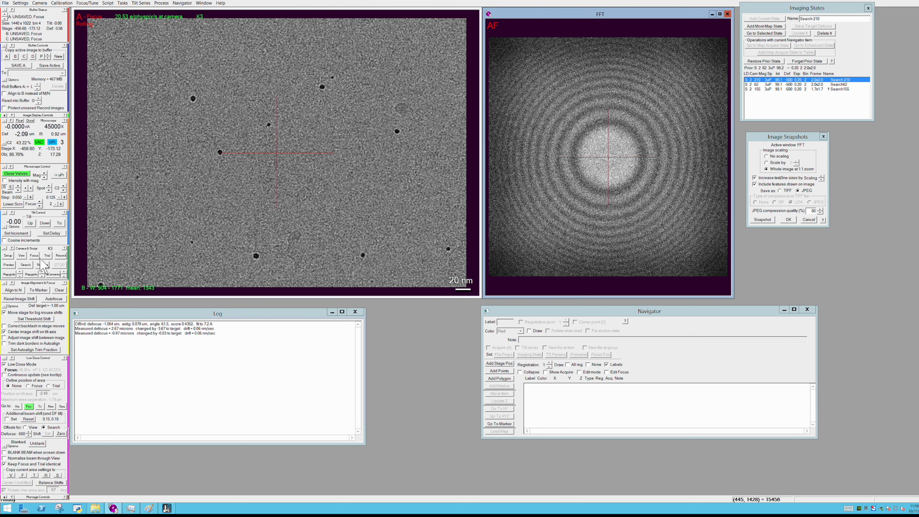
Review the K3 camera's Record parameter set, keep its settings, and acquire a Record image.
{"action": "left_click", "coordinate": [9, 255]}
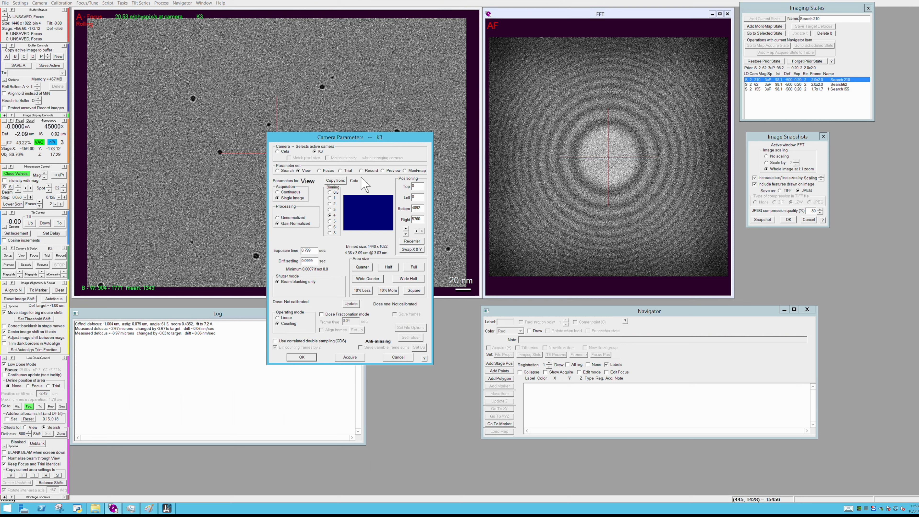
{"action": "left_click", "coordinate": [373, 171]}
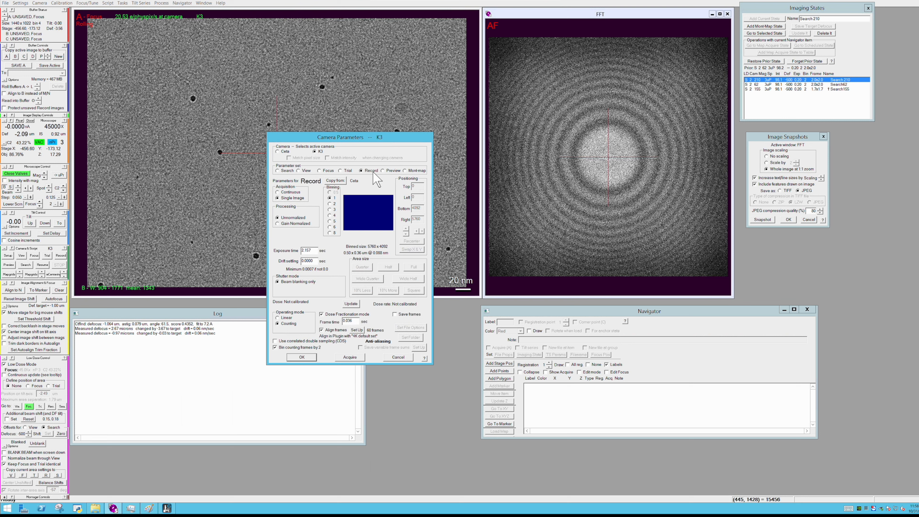
{"action": "left_click", "coordinate": [302, 358]}
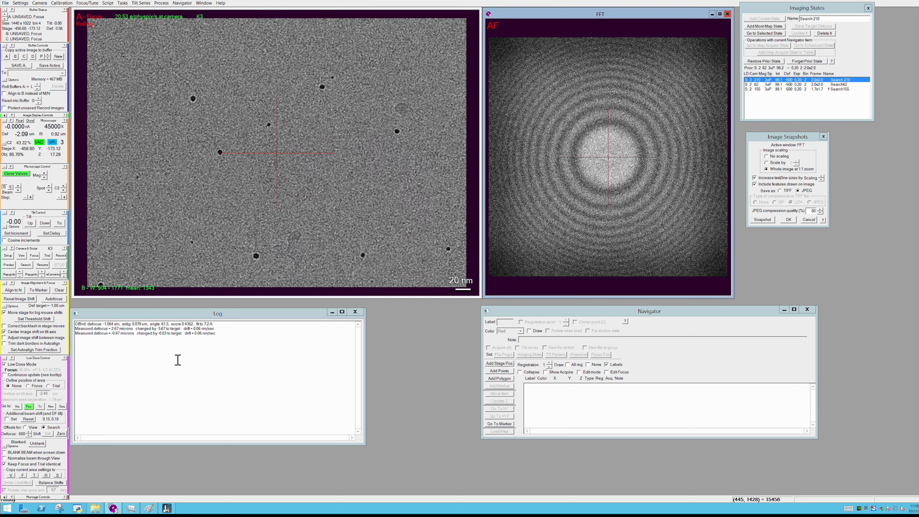
{"action": "left_click", "coordinate": [60, 256]}
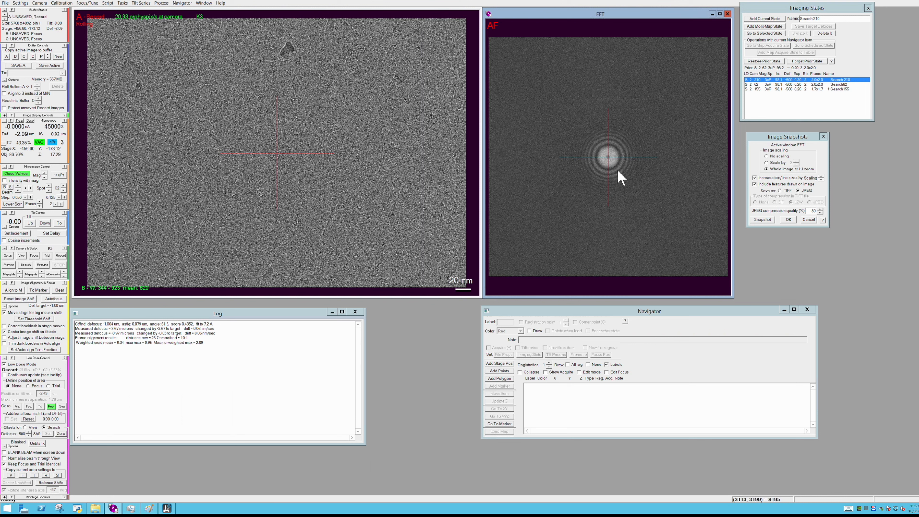
Save the Record image as a single MRC file named Record in the KP2 folder, keeping the current file properties.
{"action": "left_click", "coordinate": [165, 220]}
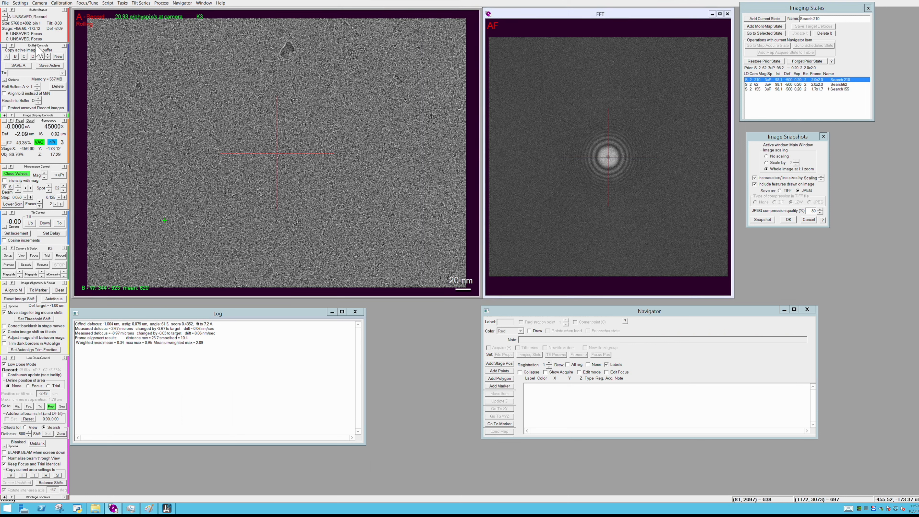
{"action": "left_click", "coordinate": [5, 3]}
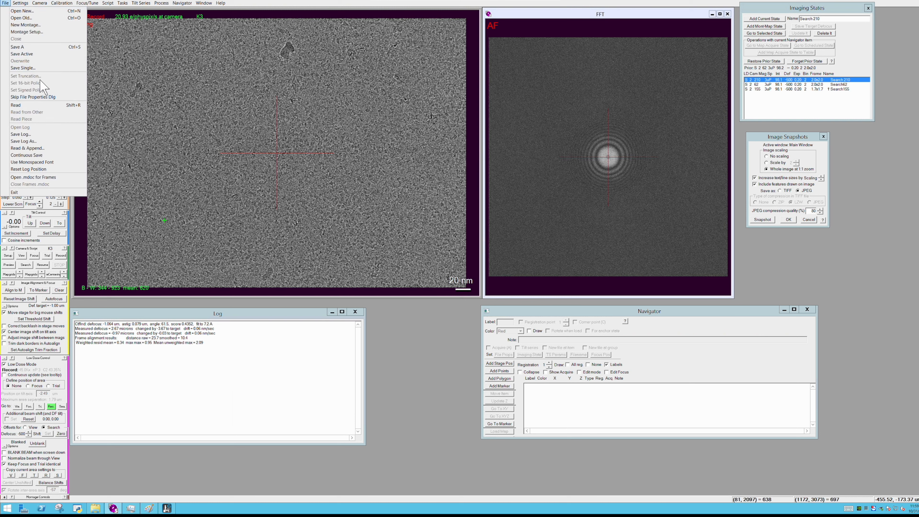
{"action": "left_click", "coordinate": [40, 68]}
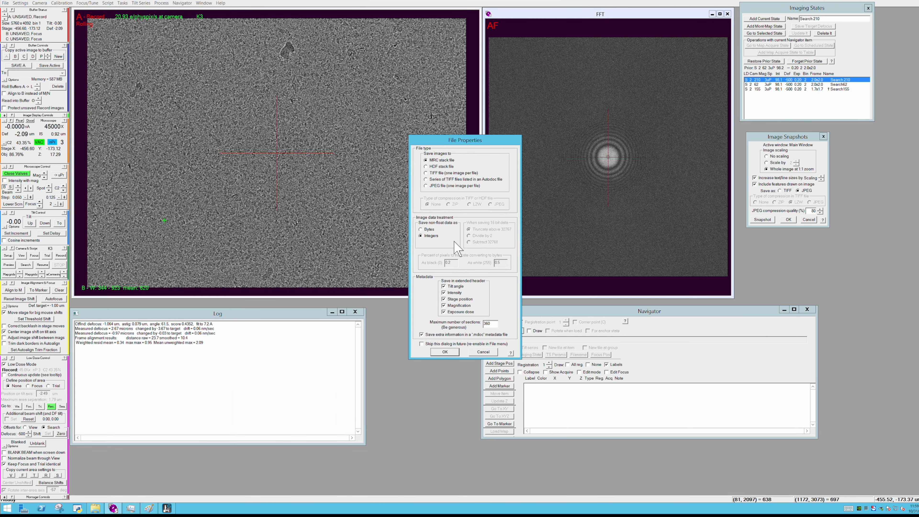
{"action": "left_click", "coordinate": [445, 351]}
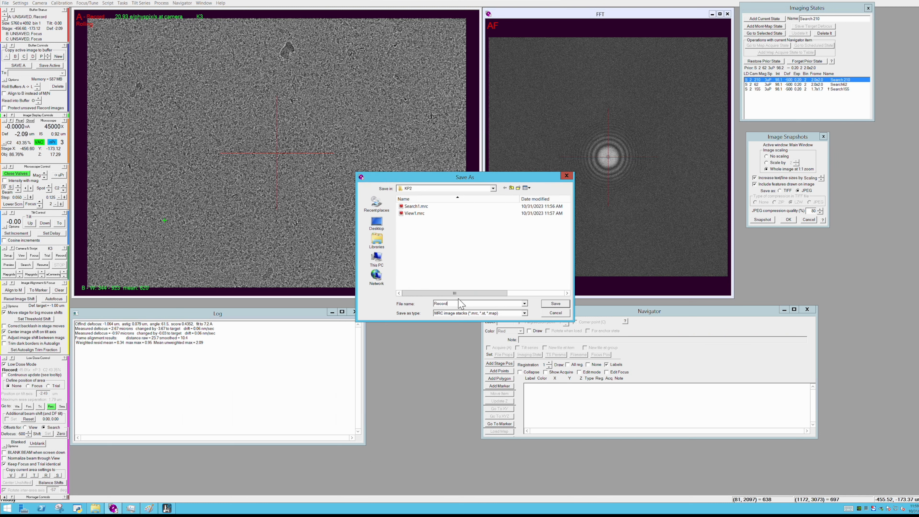
{"action": "key", "text": "Return"}
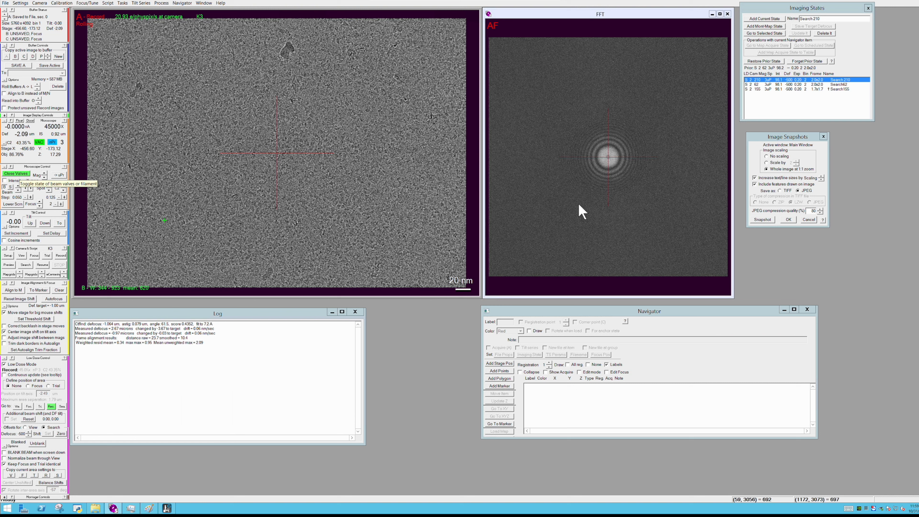
Fit the CTF on the Record image's FFT and close the column valves.
{"action": "left_click", "coordinate": [615, 167]}
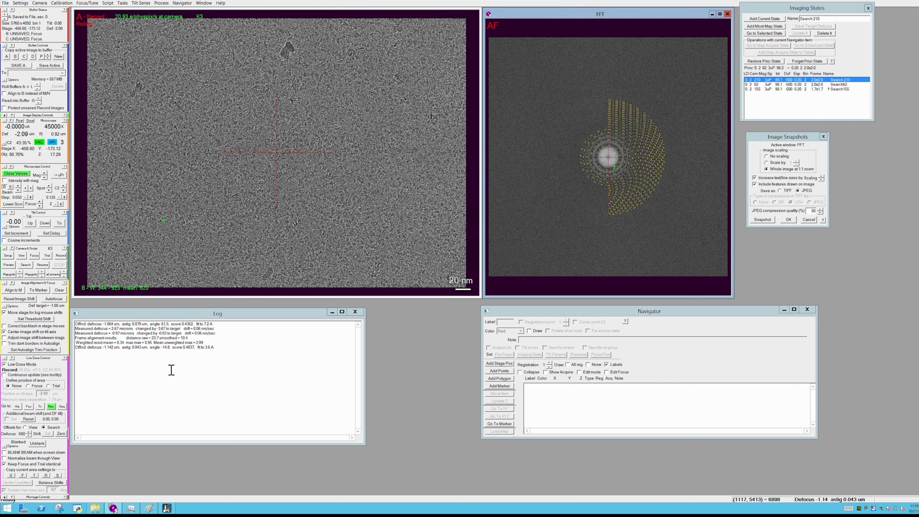
{"action": "left_click", "coordinate": [16, 174]}
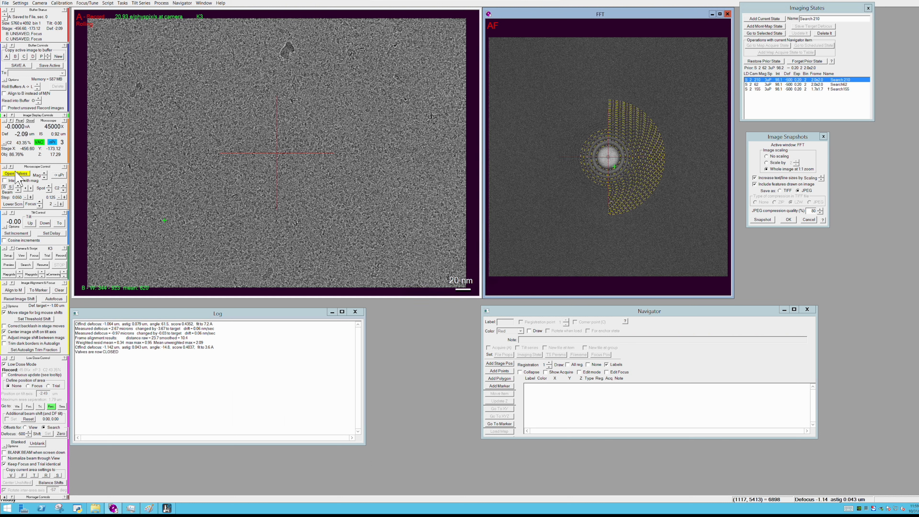